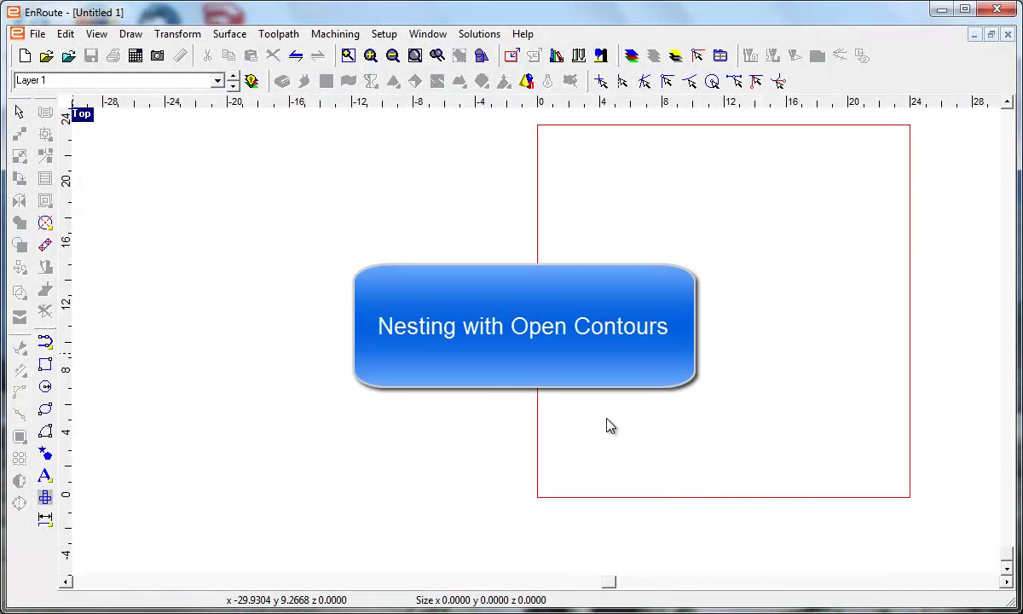
# Pan to the red sheet and check the program's version information in Help.
pyautogui.moveTo(633, 441); pyautogui.dragTo(613, 466, button='middle')
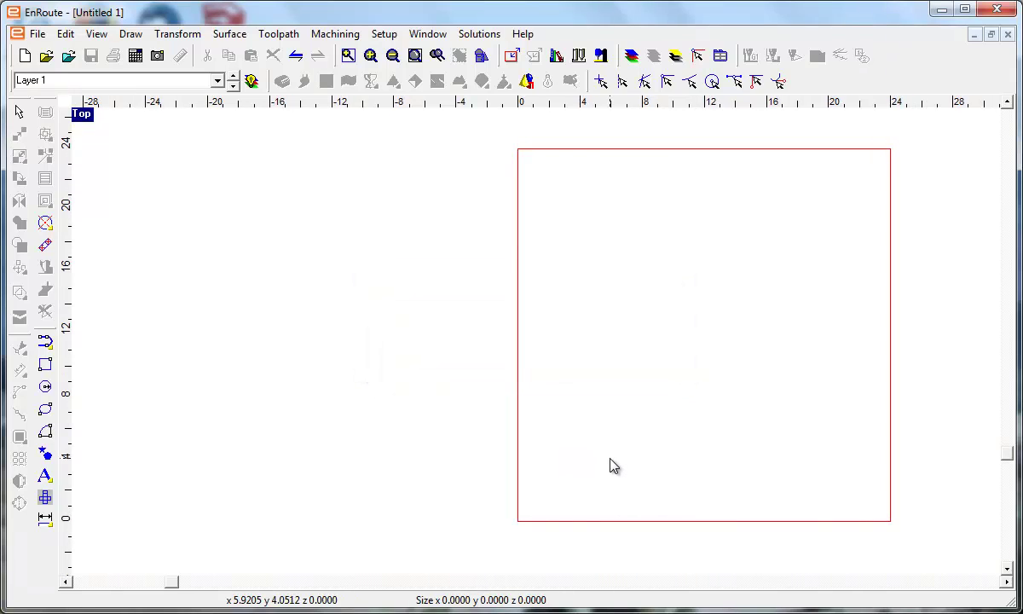
pyautogui.click(523, 34)
pyautogui.click(558, 72)
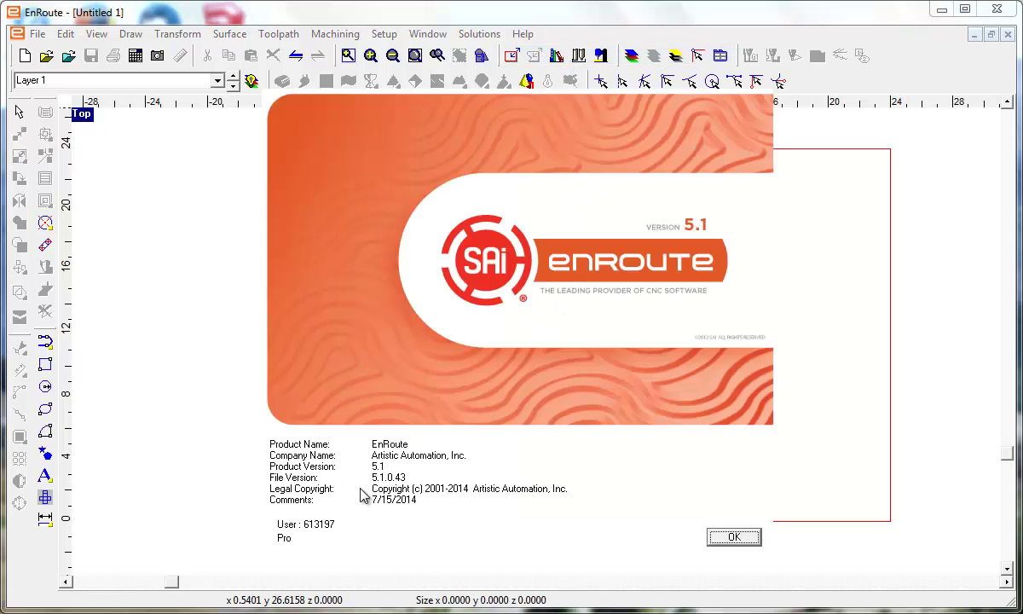
pyautogui.click(740, 539)
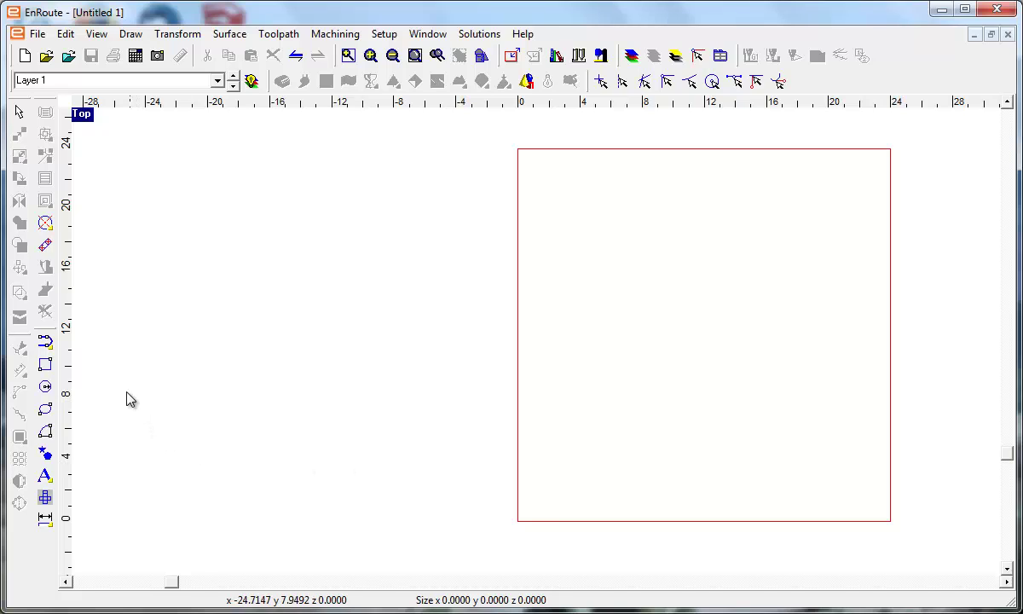
# Draw an open five-point zigzag Bezier curve left of the red sheet, then cancel nesting.
pyautogui.click(49, 341)
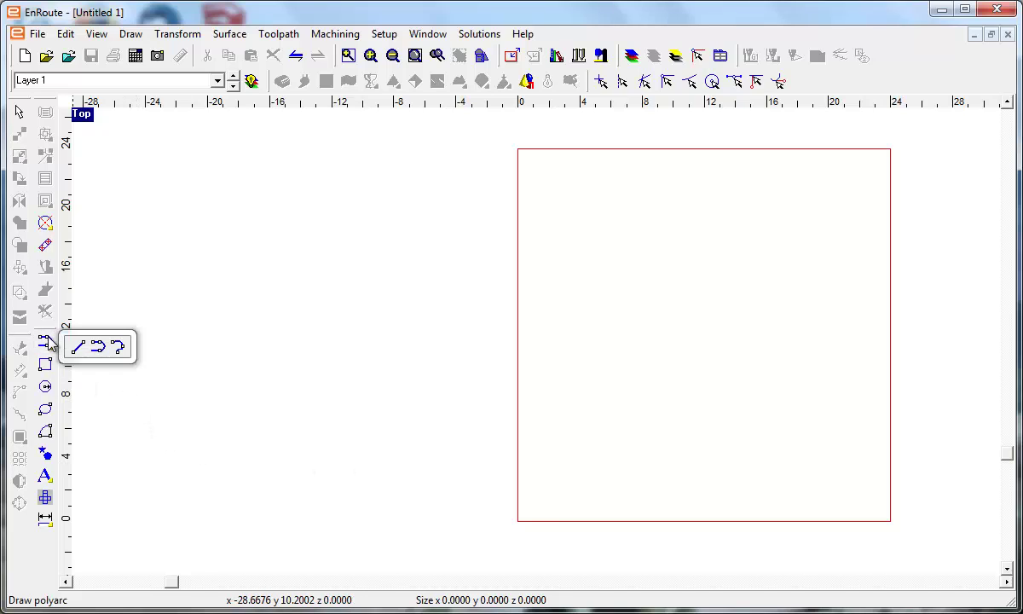
pyautogui.click(121, 348)
pyautogui.click(245, 218)
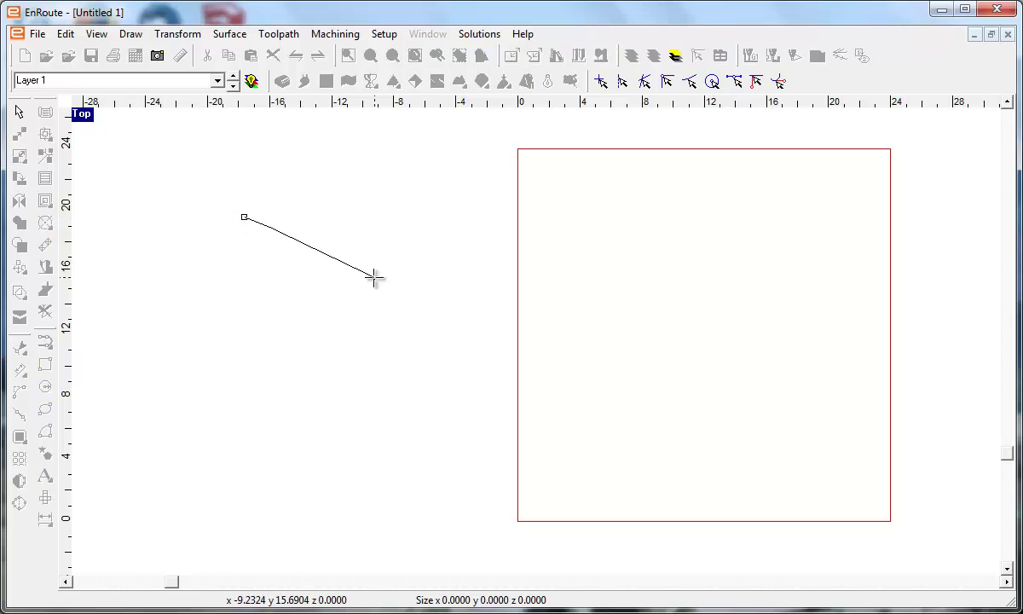
pyautogui.click(375, 281)
pyautogui.click(262, 341)
pyautogui.click(350, 425)
pyautogui.doubleClick(215, 478)
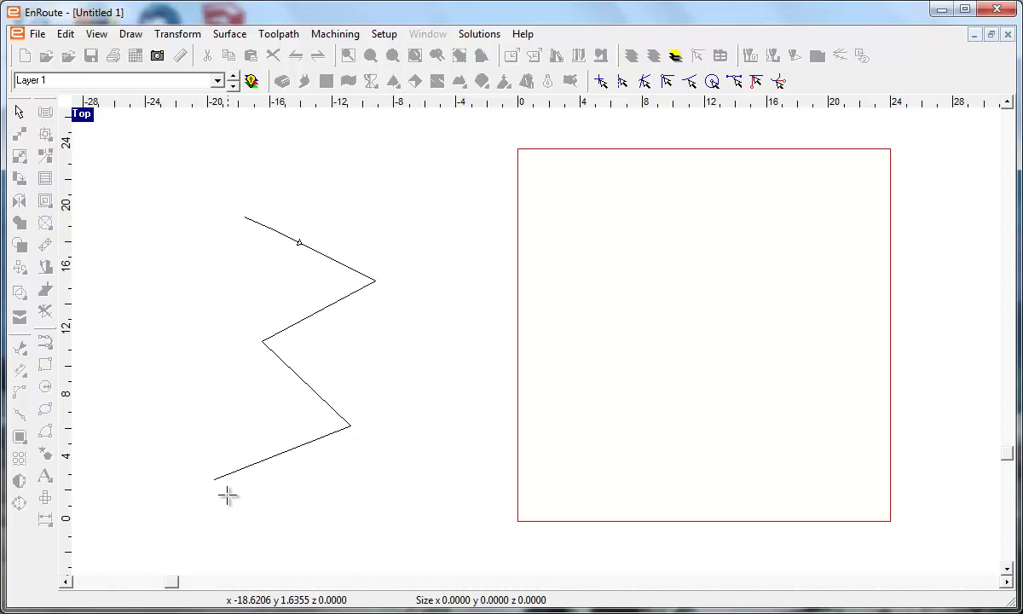
pyautogui.click(20, 314)
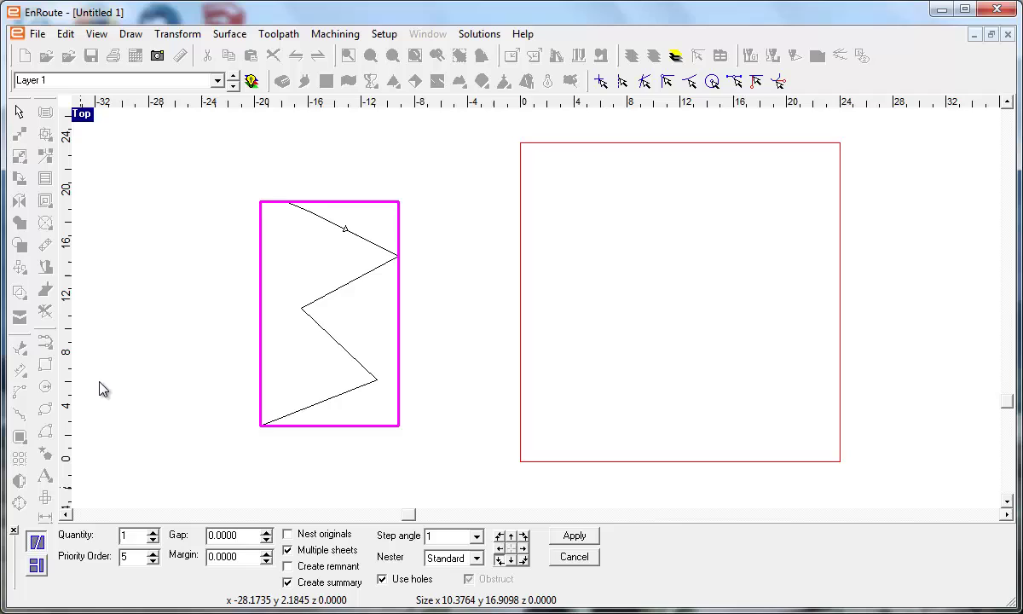
pyautogui.click(574, 557)
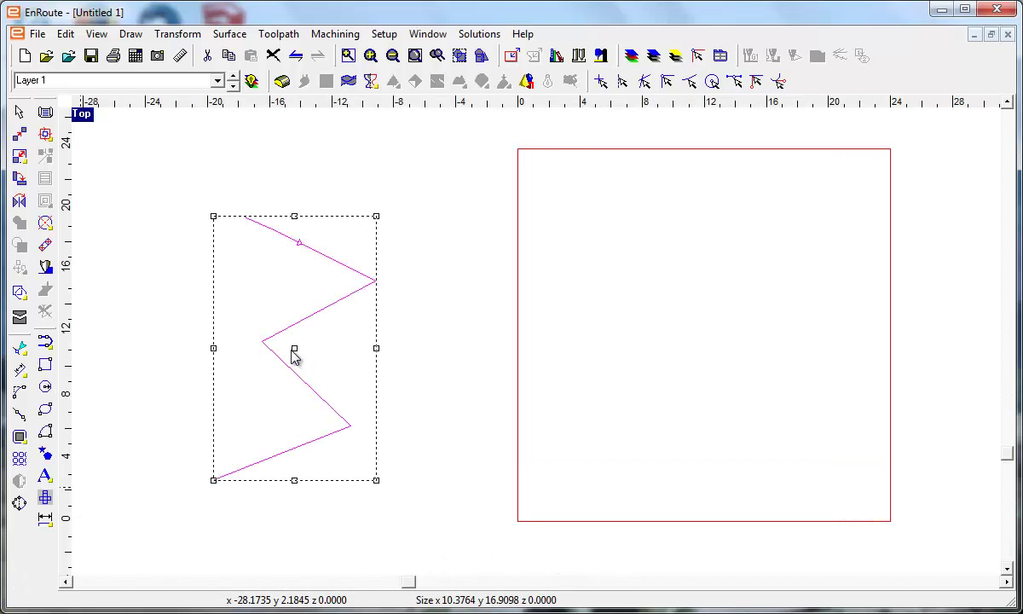
# Delete the zigzag and draw a rectangle left of the red sheet.
pyautogui.press('Delete')
pyautogui.click(45, 342)
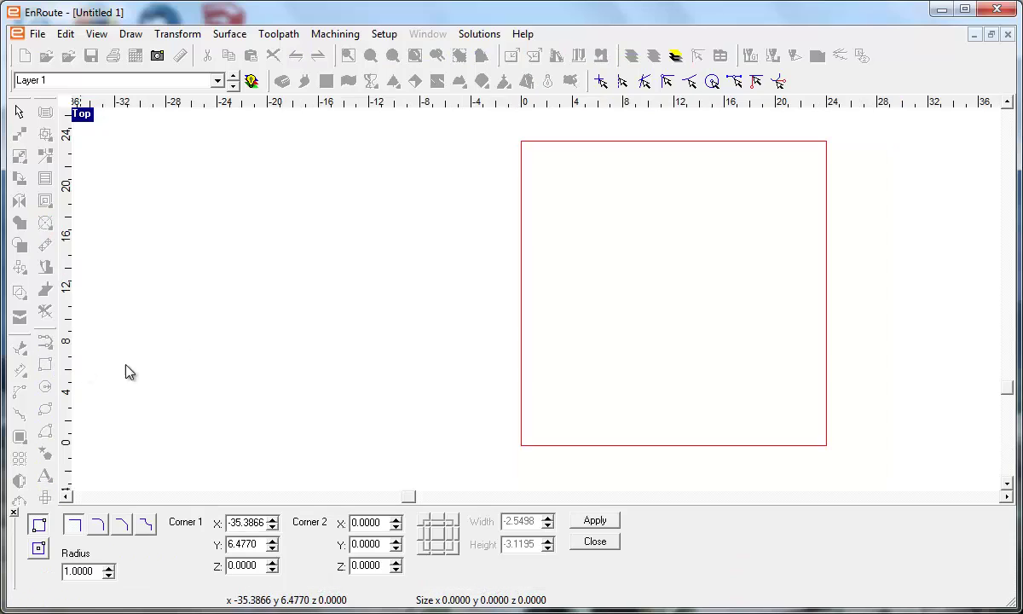
pyautogui.moveTo(190, 265); pyautogui.dragTo(352, 361)
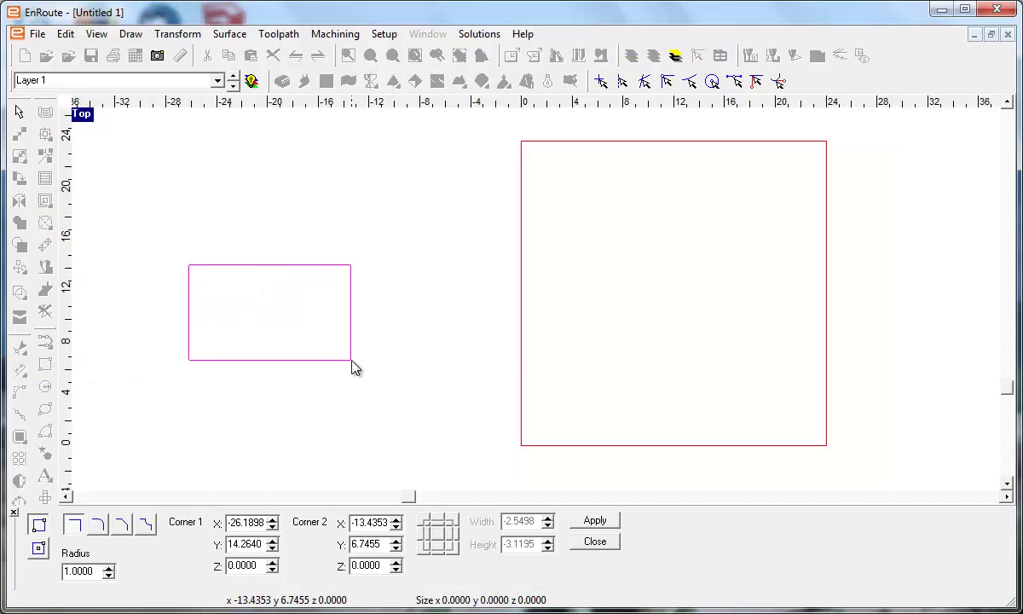
pyautogui.rightClick(169, 375)
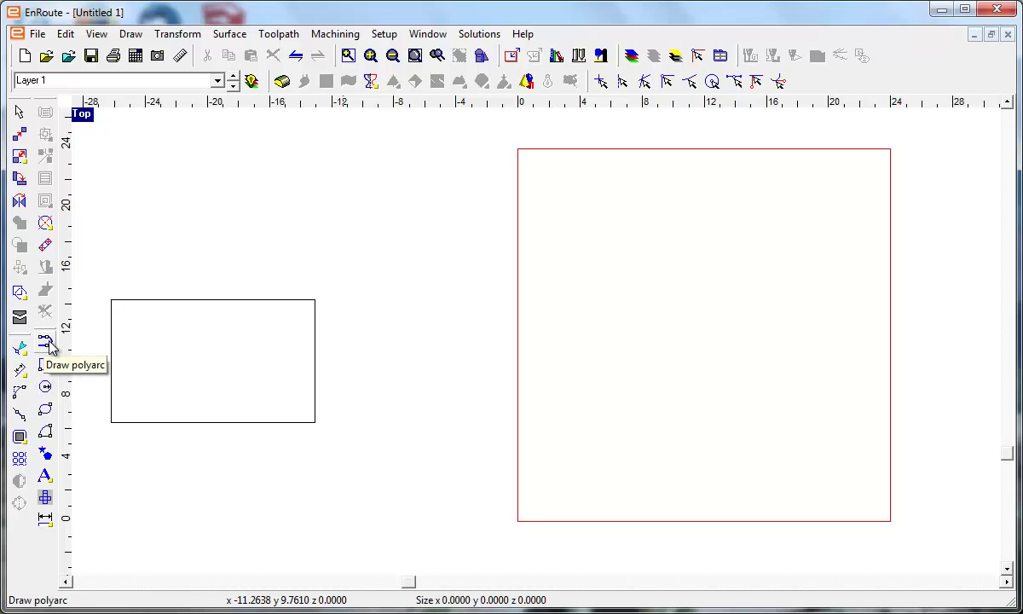
pyautogui.moveTo(180, 387)
pyautogui.mouseDown(button='middle')
pyautogui.moveTo(222, 388)
pyautogui.moveTo(290, 363)
pyautogui.mouseUp(button='middle')
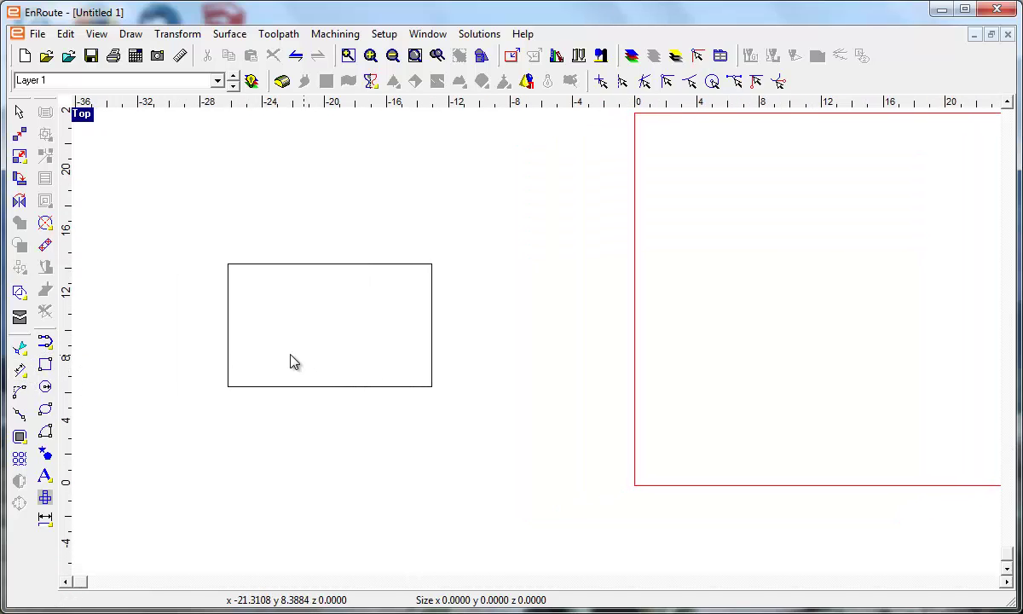
# Draw a horizontal and a vertical open line crossing the rectangle, then select everything.
pyautogui.click(45, 340)
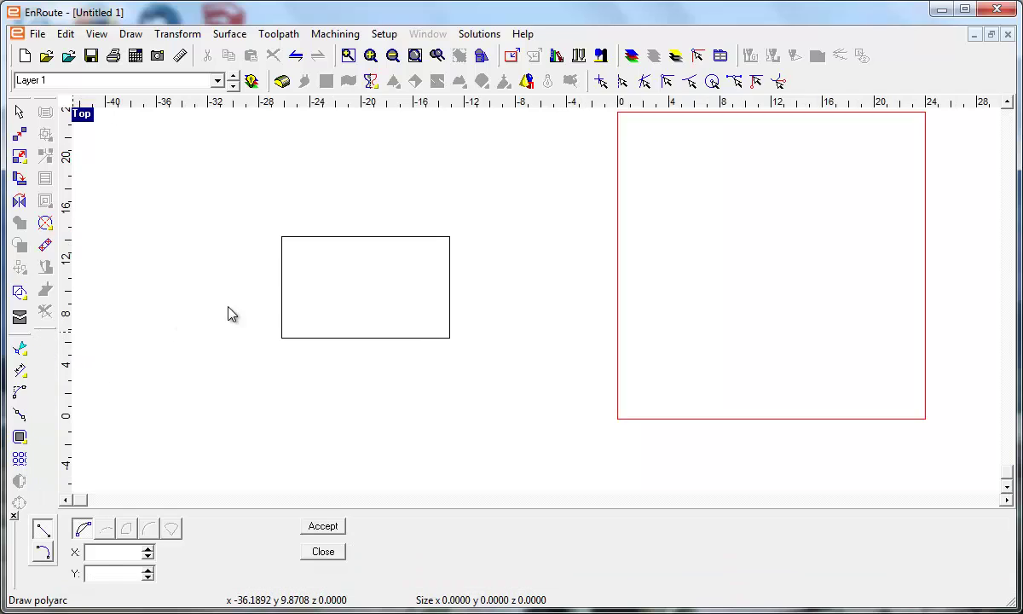
pyautogui.click(264, 259)
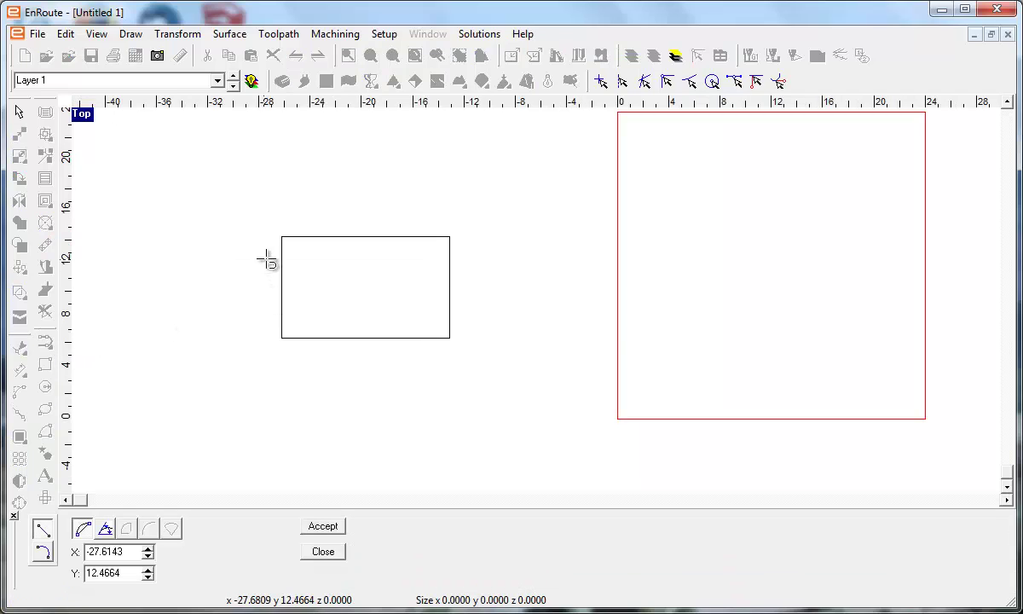
pyautogui.click(468, 258)
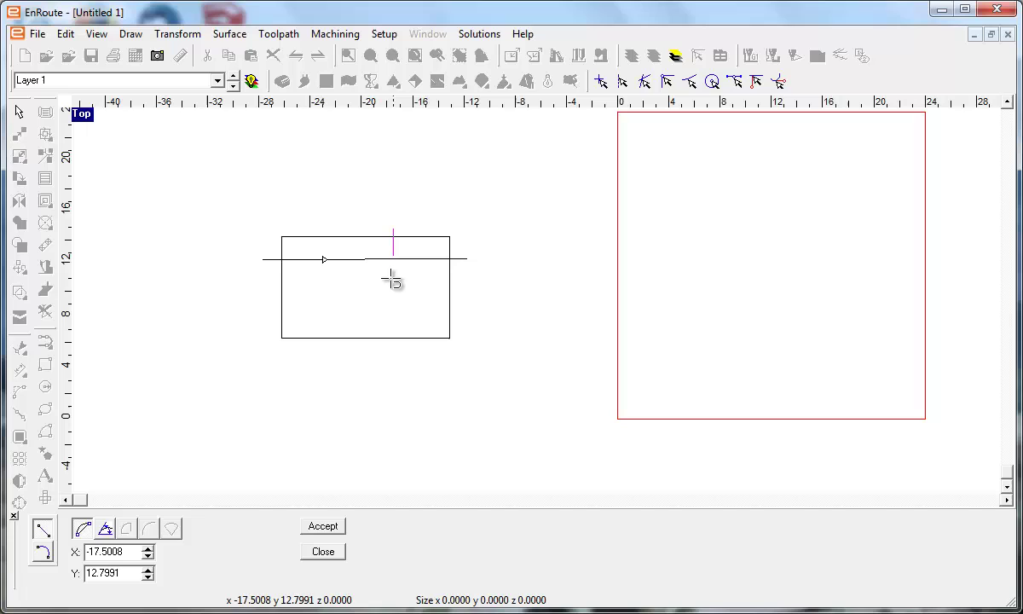
pyautogui.click(393, 344)
pyautogui.rightClick(400, 349)
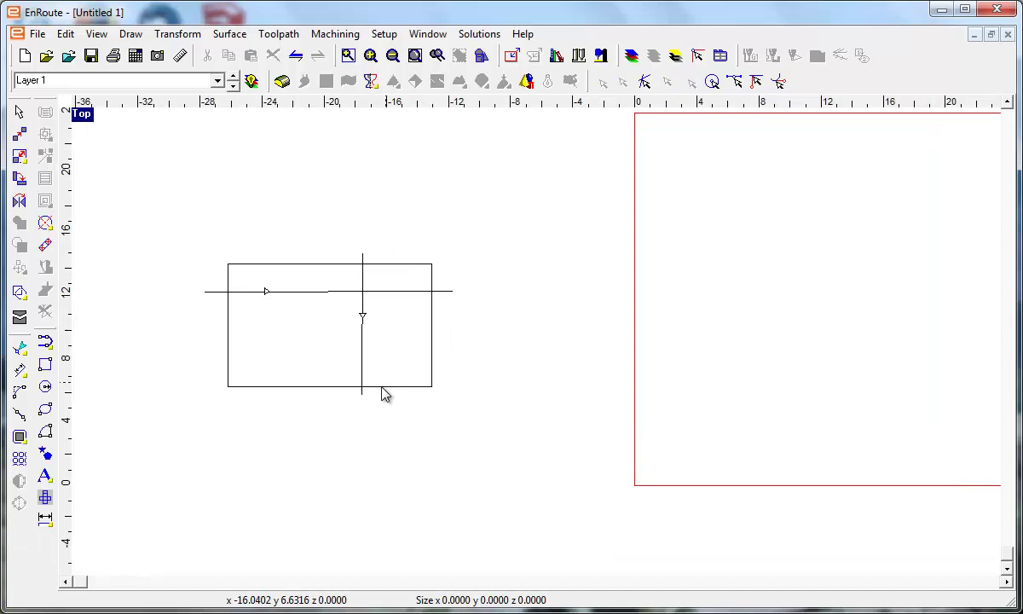
pyautogui.moveTo(189, 229); pyautogui.dragTo(471, 455)
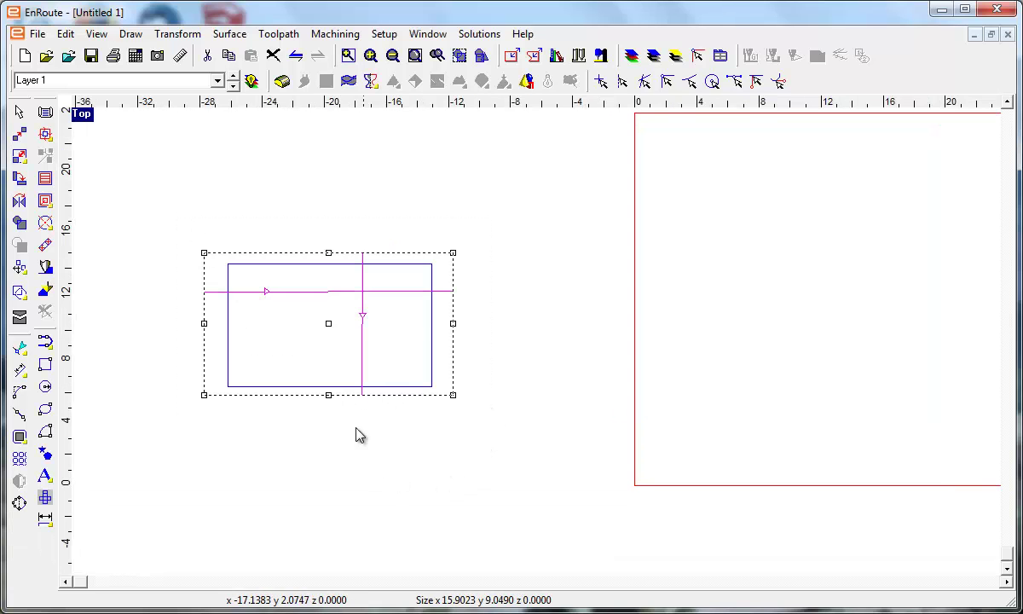
# Group the rectangle with both lines, inspect the nesting offset preview, and cancel.
pyautogui.click(19, 319)
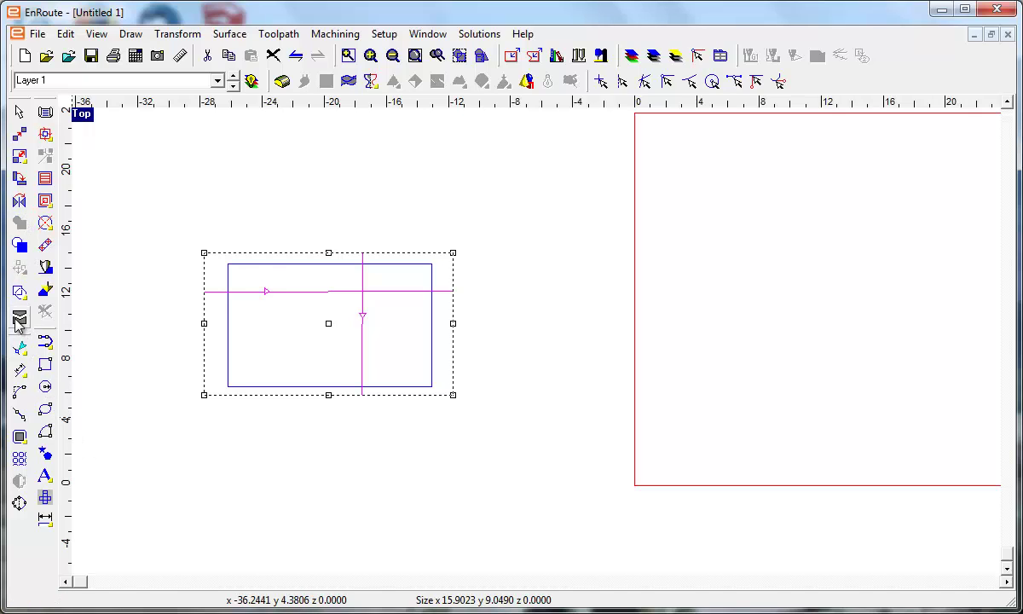
pyautogui.scroll(5, 266, 271)
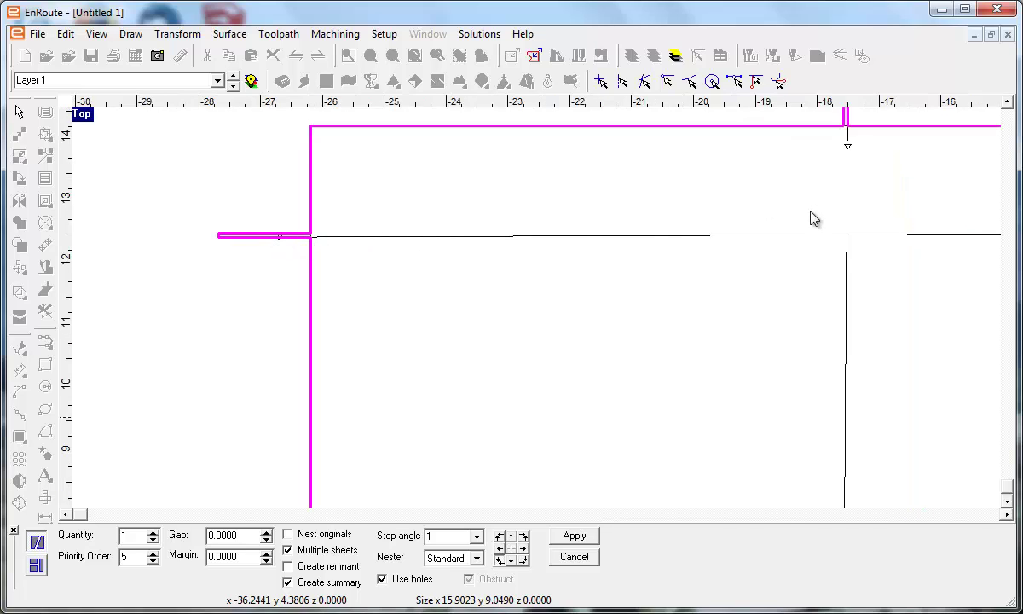
pyautogui.scroll(-3, 814, 209)
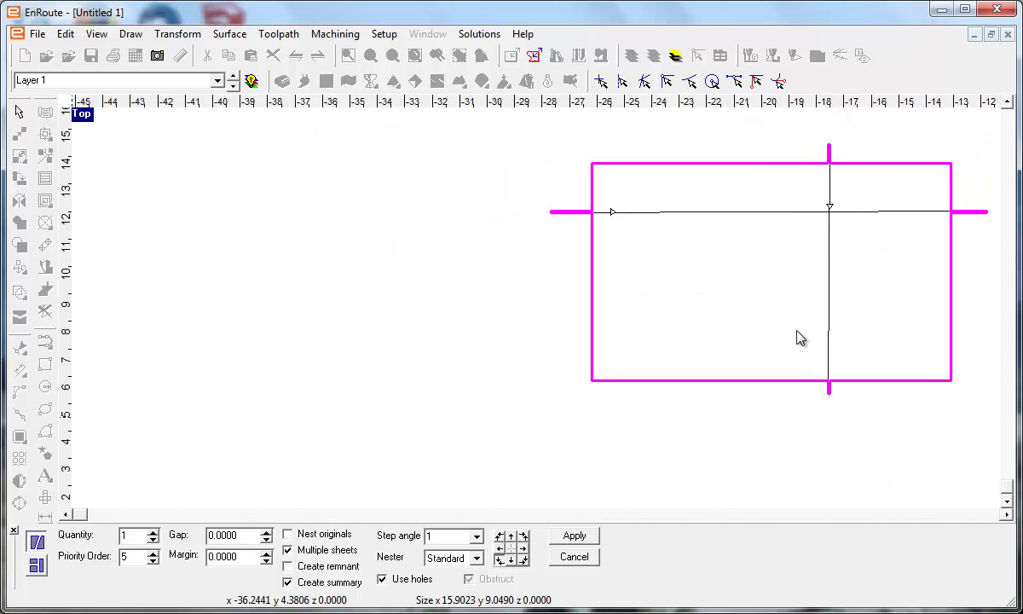
pyautogui.scroll(-2, 789, 350)
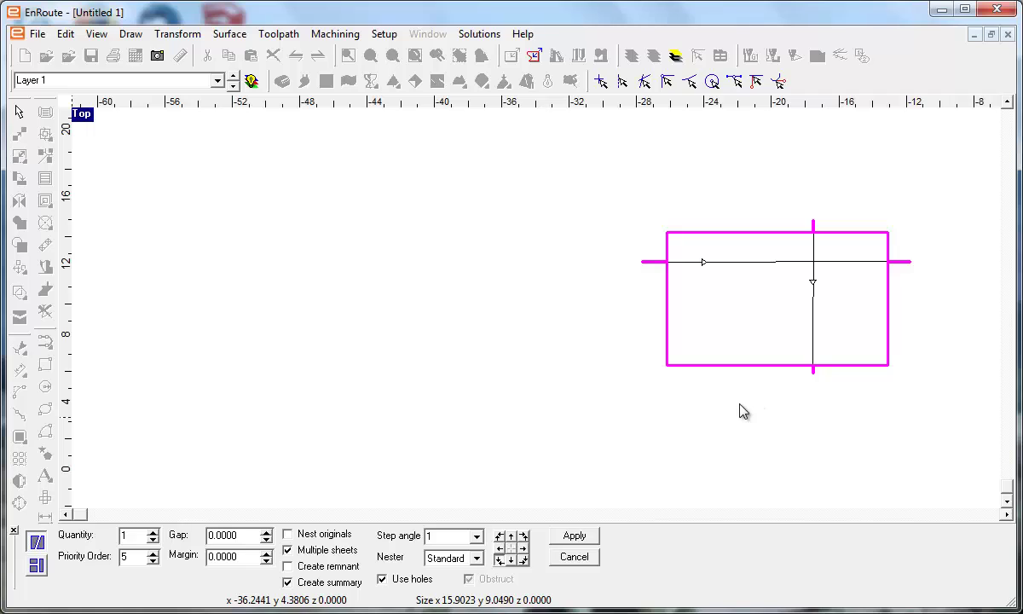
pyautogui.moveTo(713, 429); pyautogui.dragTo(590, 429, button='middle')
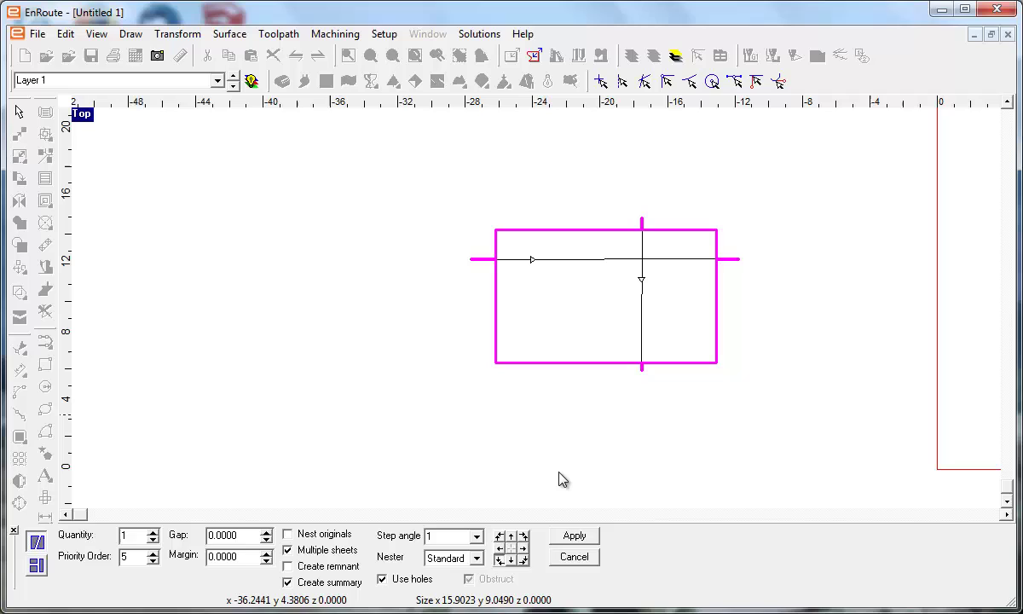
pyautogui.click(574, 557)
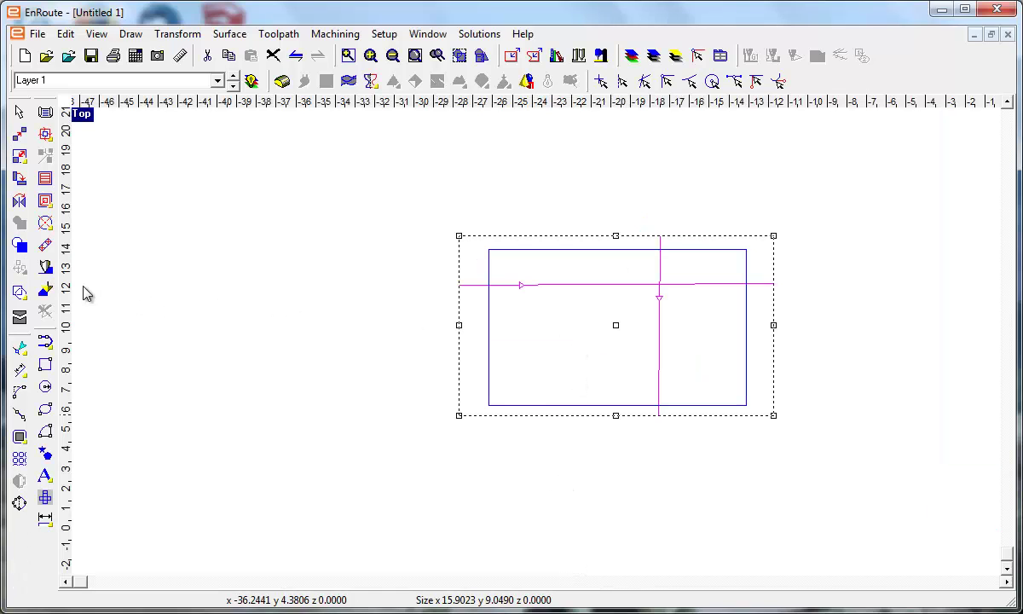
# Delete both crossing lines and weld a new long rectangle with the first into one 27.98 × 7.92 outline.
pyautogui.click(466, 413)
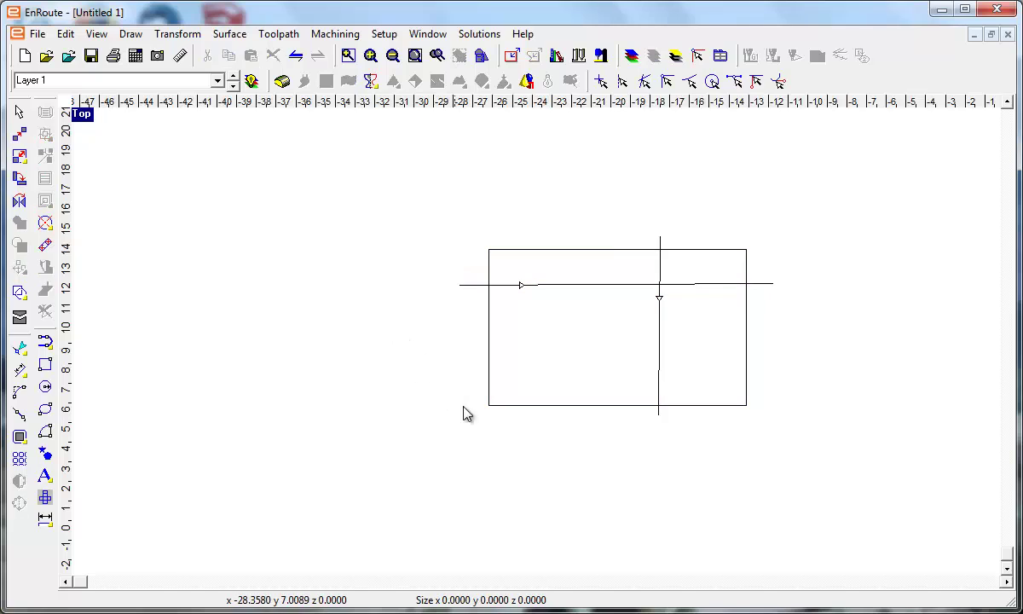
pyautogui.click(652, 284)
pyautogui.press('Delete')
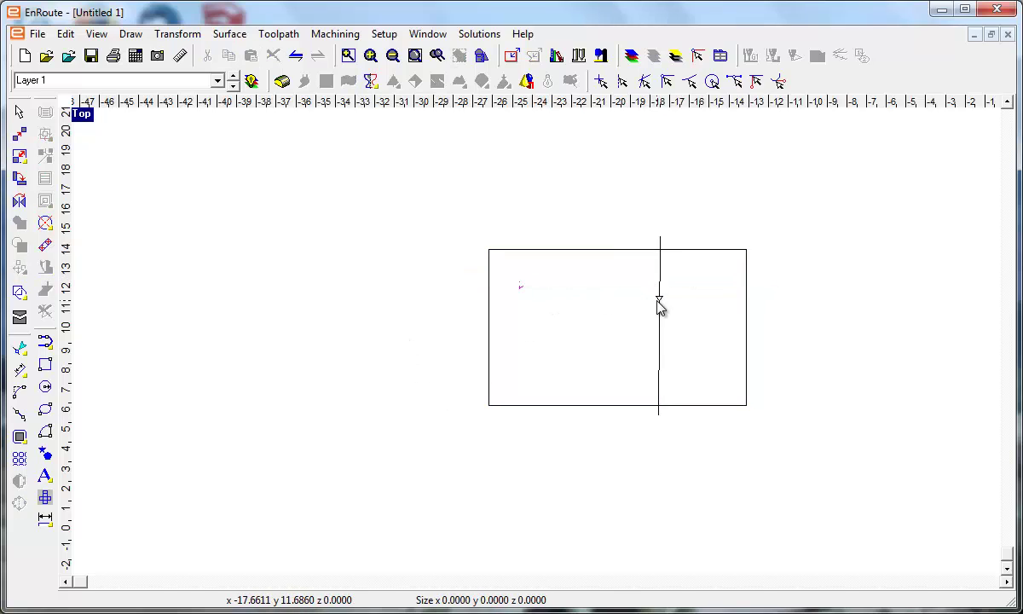
pyautogui.click(659, 303)
pyautogui.press('Delete')
pyautogui.moveTo(220, 357); pyautogui.dragTo(621, 363)
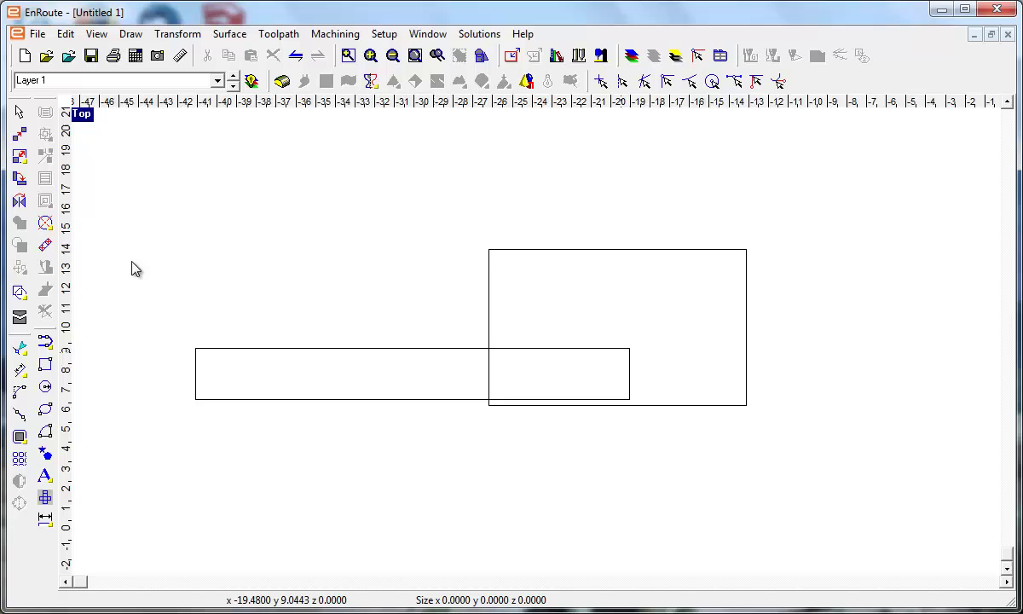
pyautogui.moveTo(142, 215); pyautogui.dragTo(752, 414)
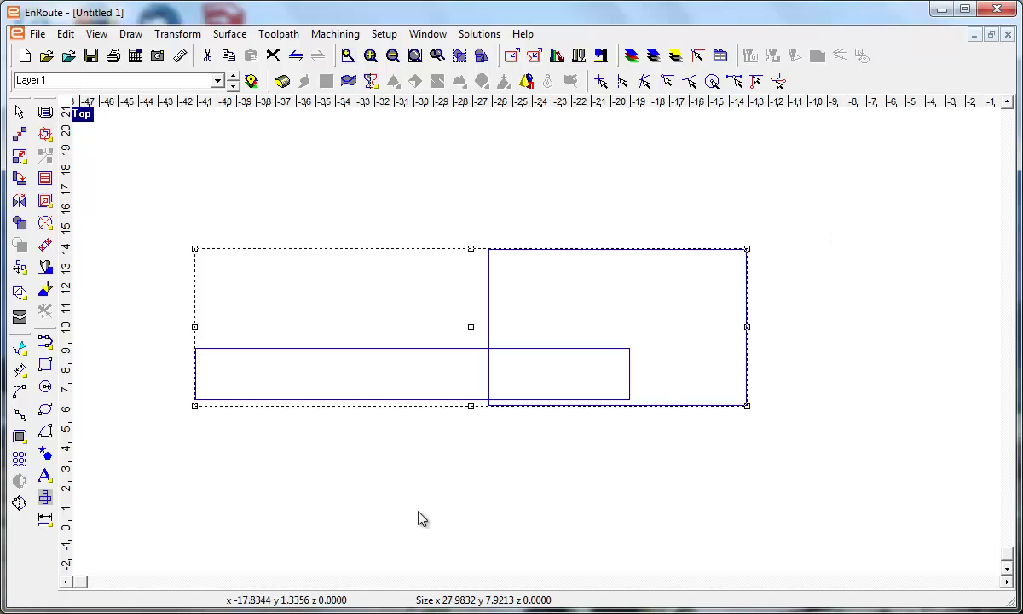
pyautogui.click(20, 291)
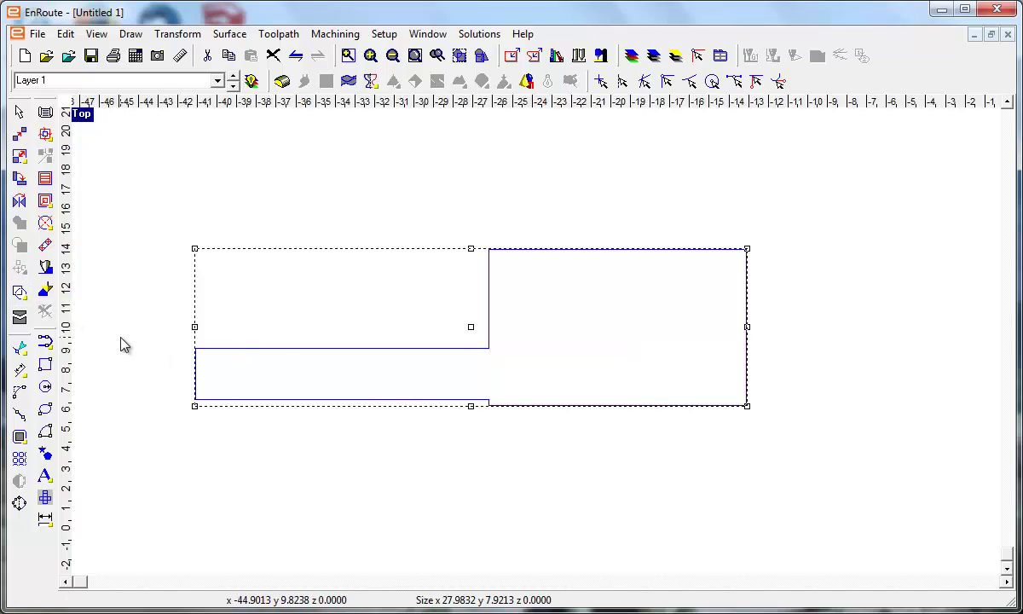
# Draw an open L-shaped groove polyline from the slot's left end up to the part's top edge.
pyautogui.click(45, 342)
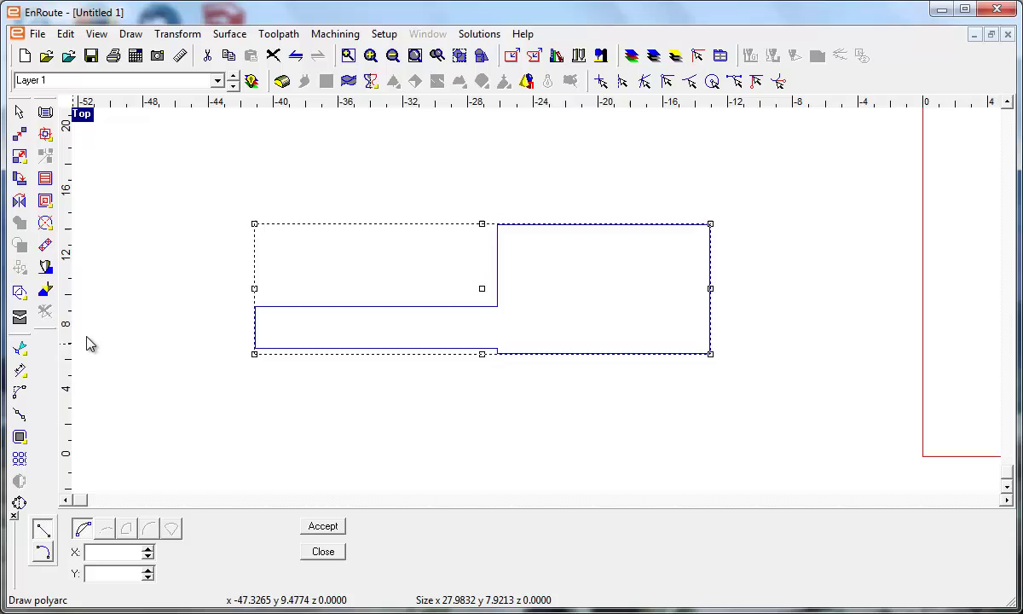
pyautogui.click(45, 344)
pyautogui.click(44, 344)
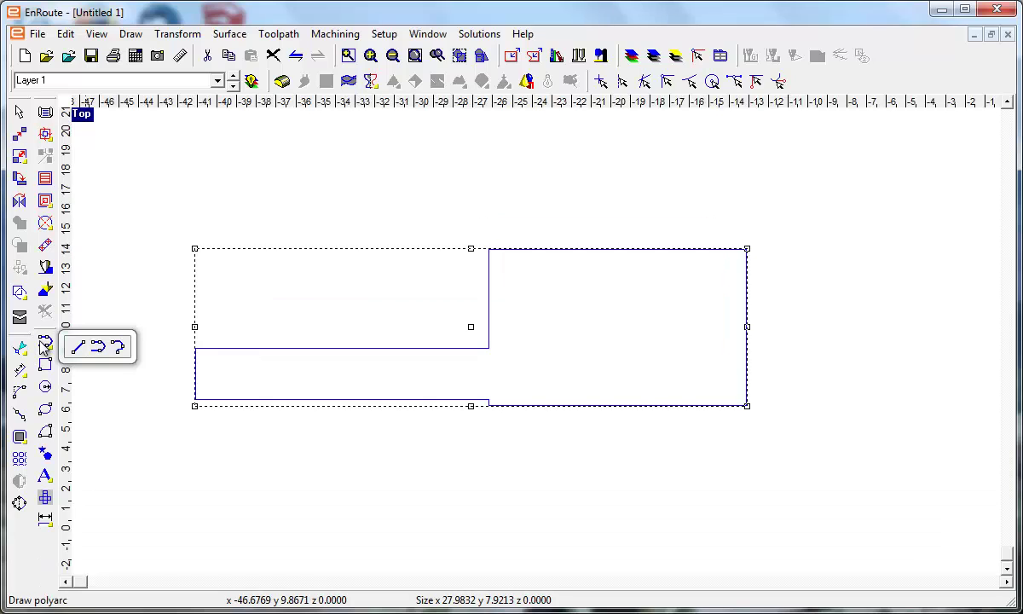
pyautogui.click(118, 344)
pyautogui.click(203, 355)
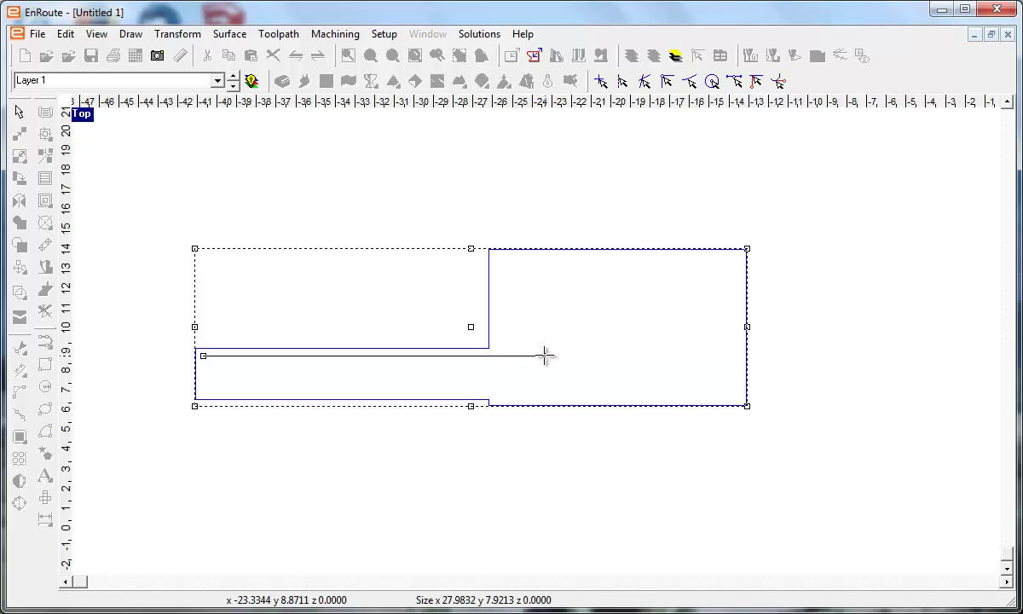
pyautogui.click(546, 356)
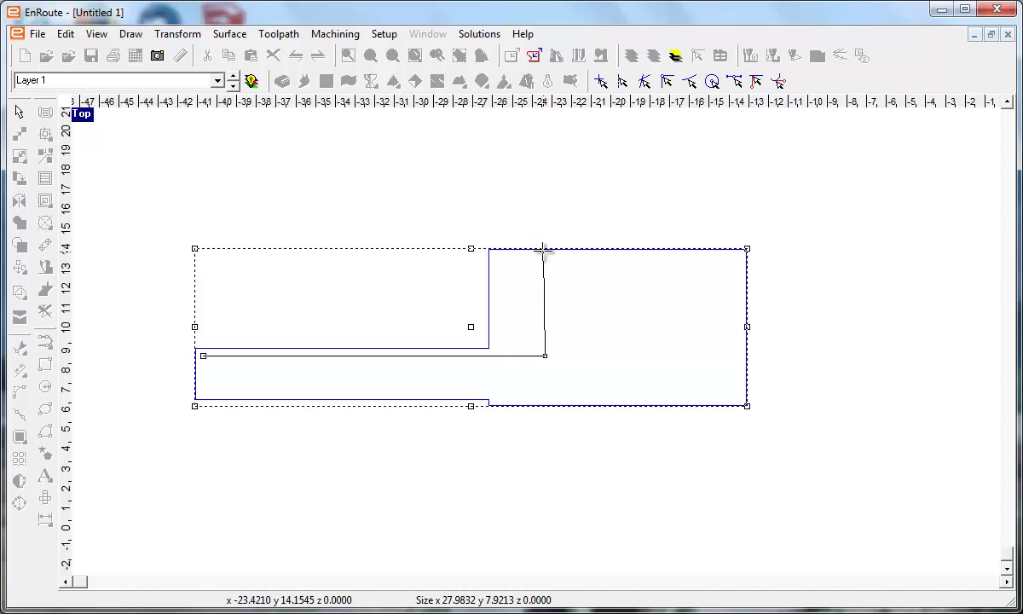
pyautogui.click(546, 252)
pyautogui.rightClick(585, 290)
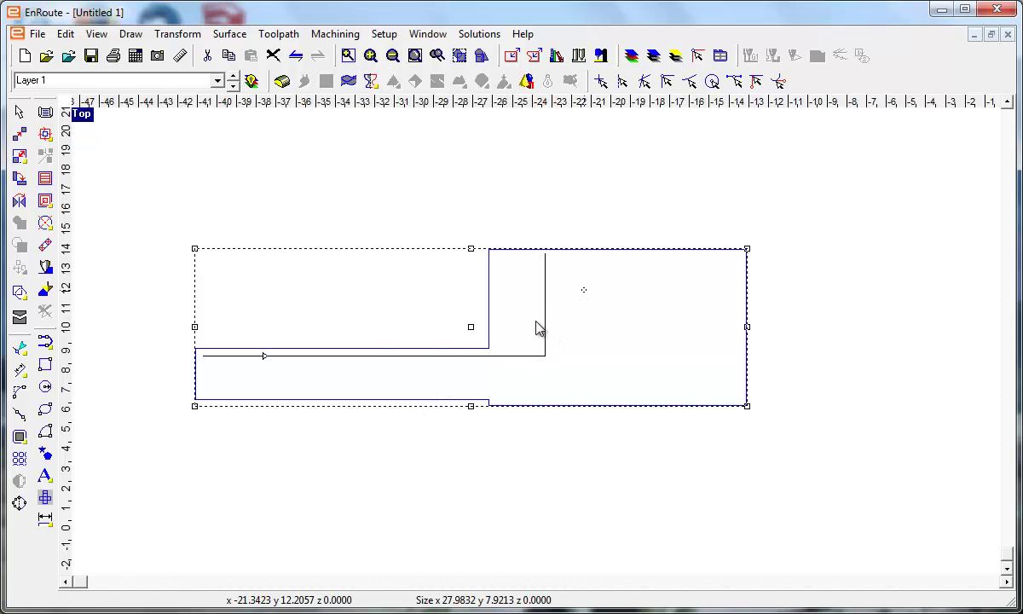
# Group the part with the groove and bring up the nesting options.
pyautogui.moveTo(162, 226)
pyautogui.mouseDown()
pyautogui.moveTo(716, 437)
pyautogui.moveTo(749, 435)
pyautogui.mouseUp()
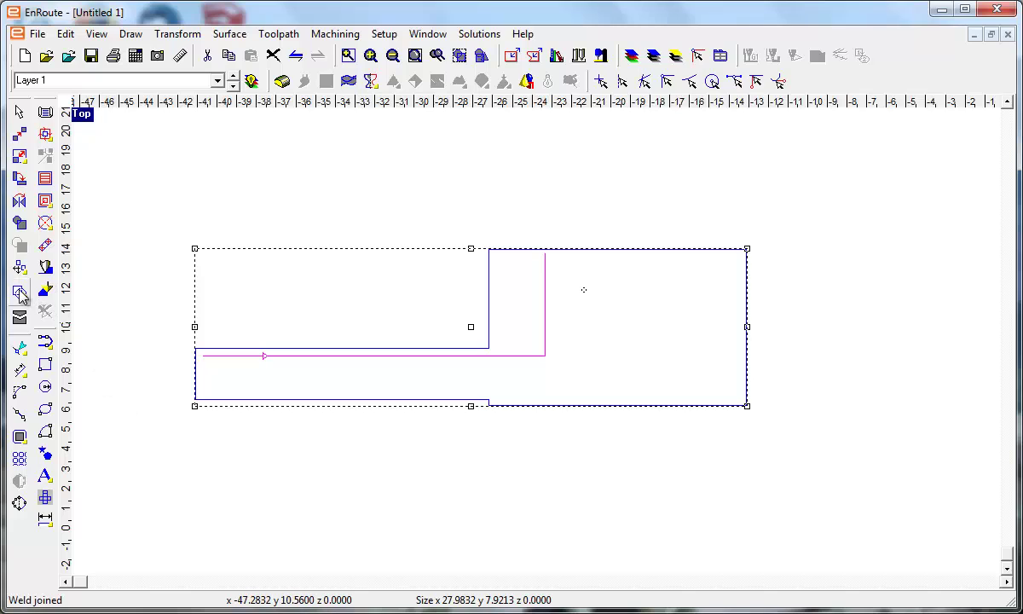
pyautogui.click(18, 223)
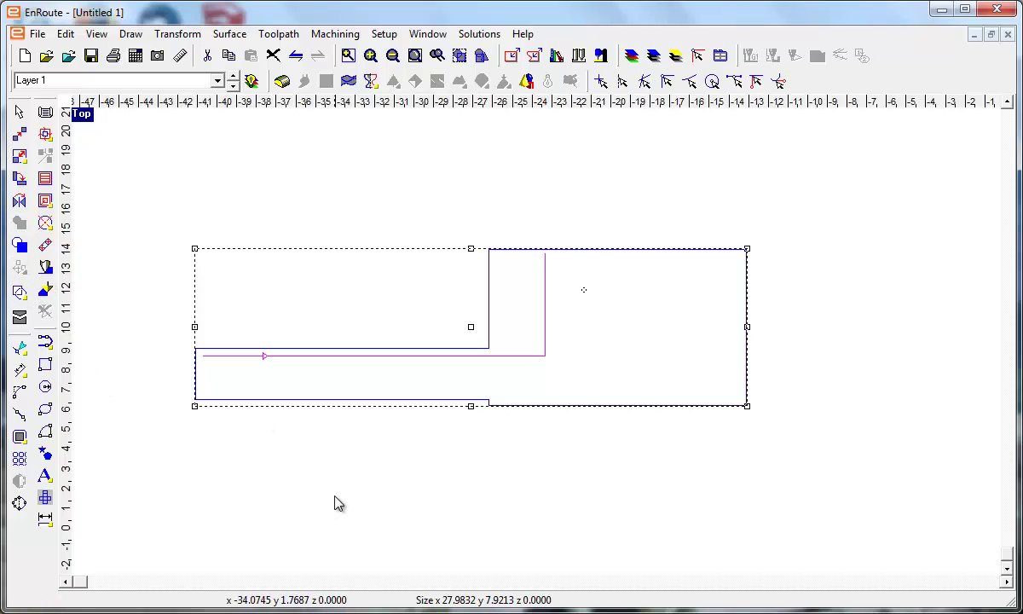
pyautogui.click(20, 319)
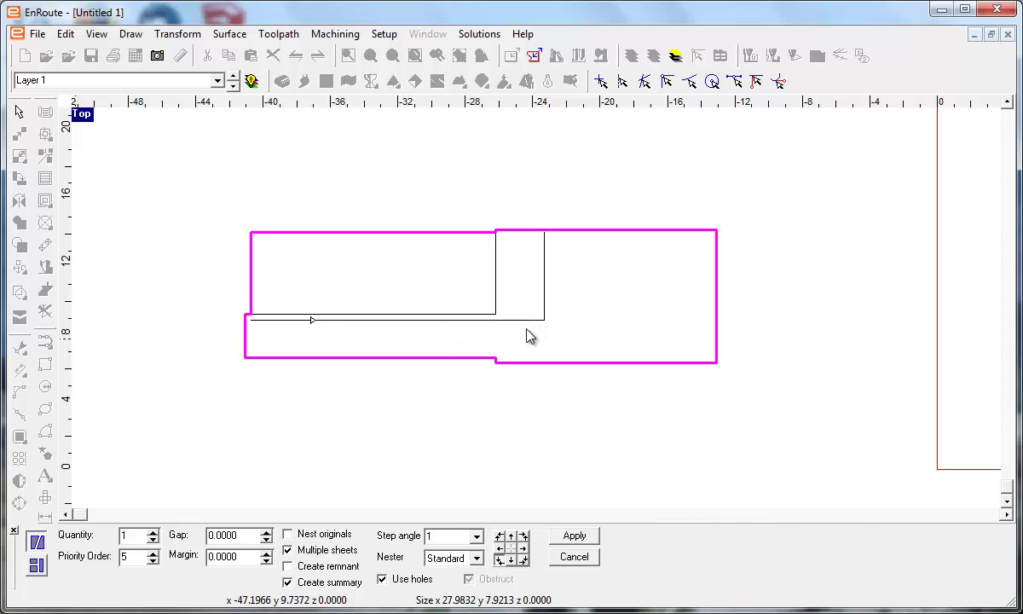
# Cancel the Nesting panel without nesting the grouped part and groove.
pyautogui.click(574, 557)
# Ungroup the part and groove, then move the groove above the part.
pyautogui.scroll(-3, 501, 471)
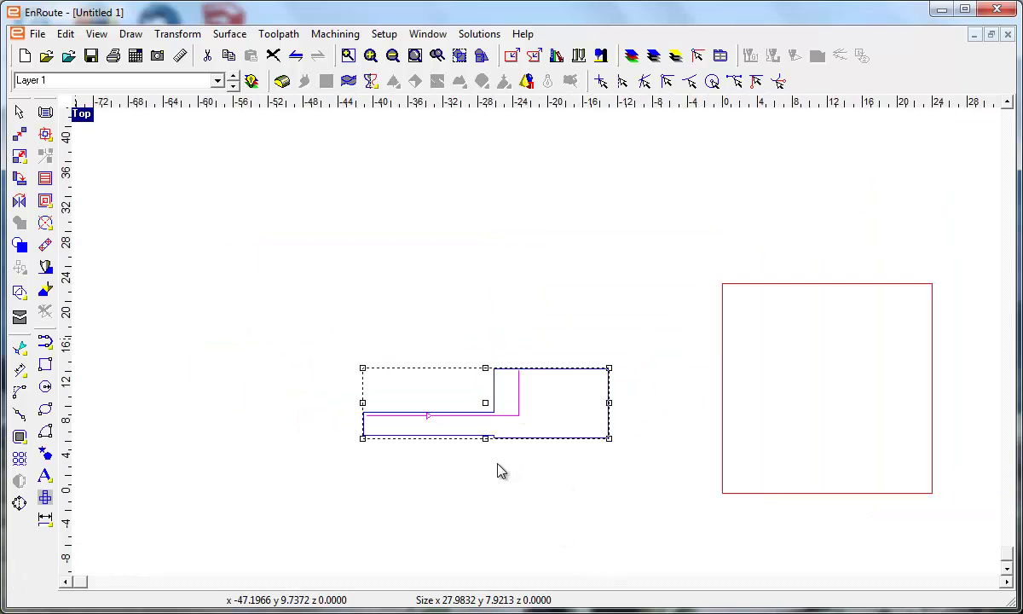
pyautogui.moveTo(505, 455); pyautogui.dragTo(407, 425, button='middle')
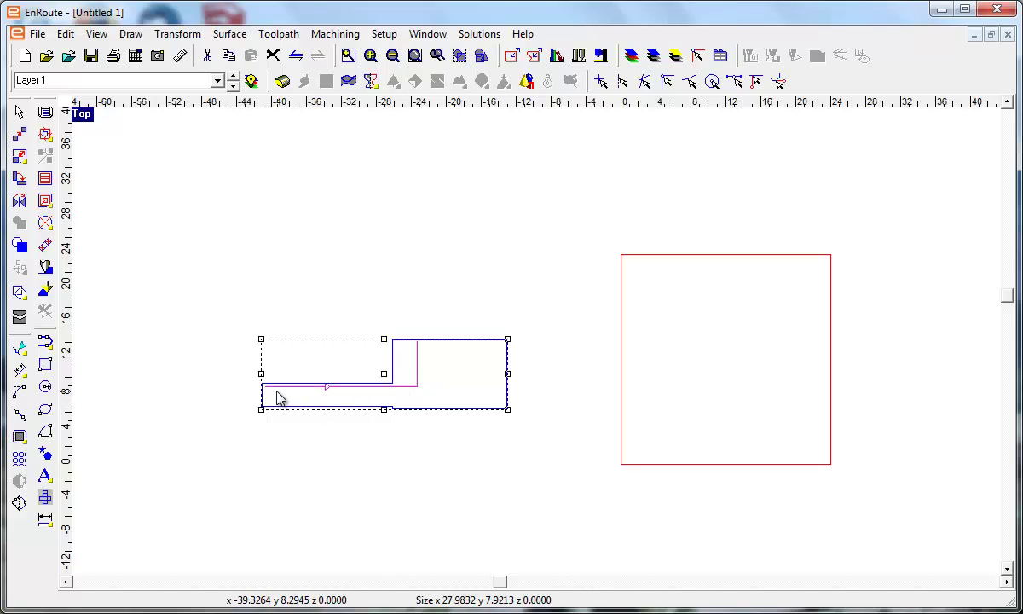
pyautogui.click(403, 395)
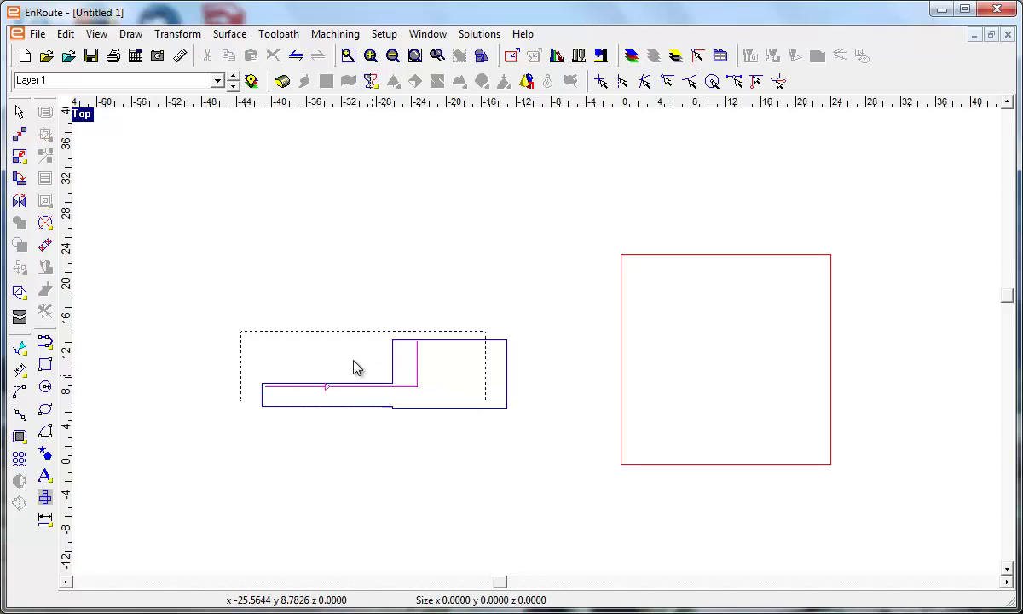
pyautogui.moveTo(357, 367); pyautogui.dragTo(351, 351)
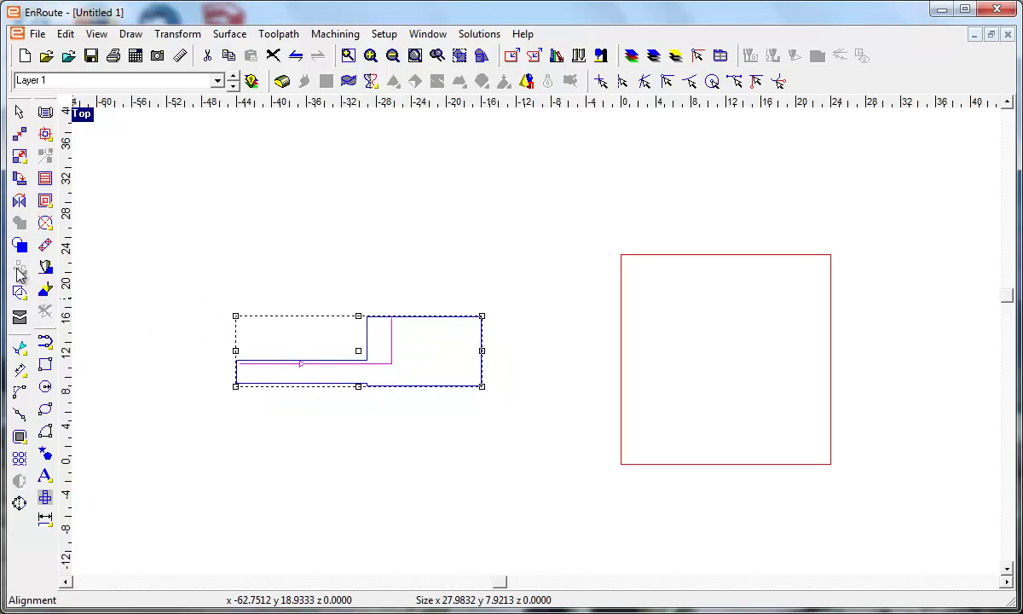
pyautogui.click(19, 244)
pyautogui.click(392, 344)
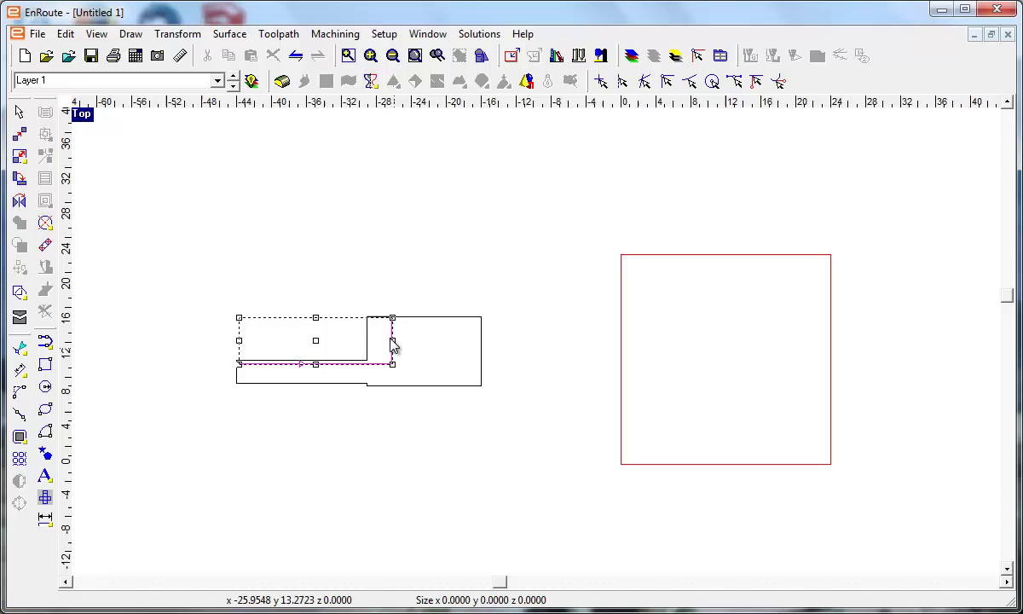
pyautogui.moveTo(394, 345); pyautogui.dragTo(379, 280)
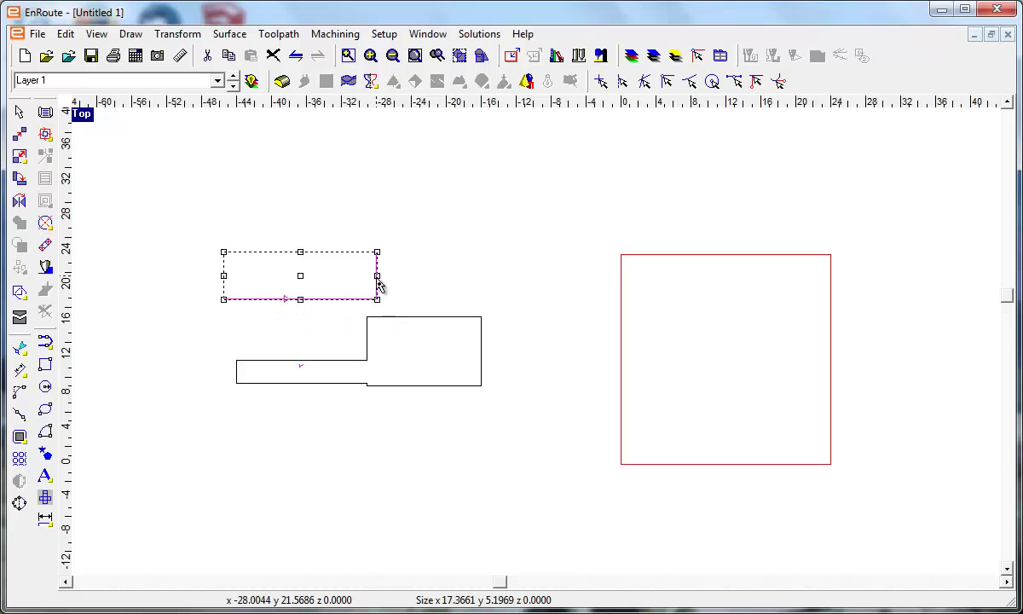
# Cancel nesting for the groove and move it back inside the part, spanning about 17.36 × 5.20.
pyautogui.click(20, 317)
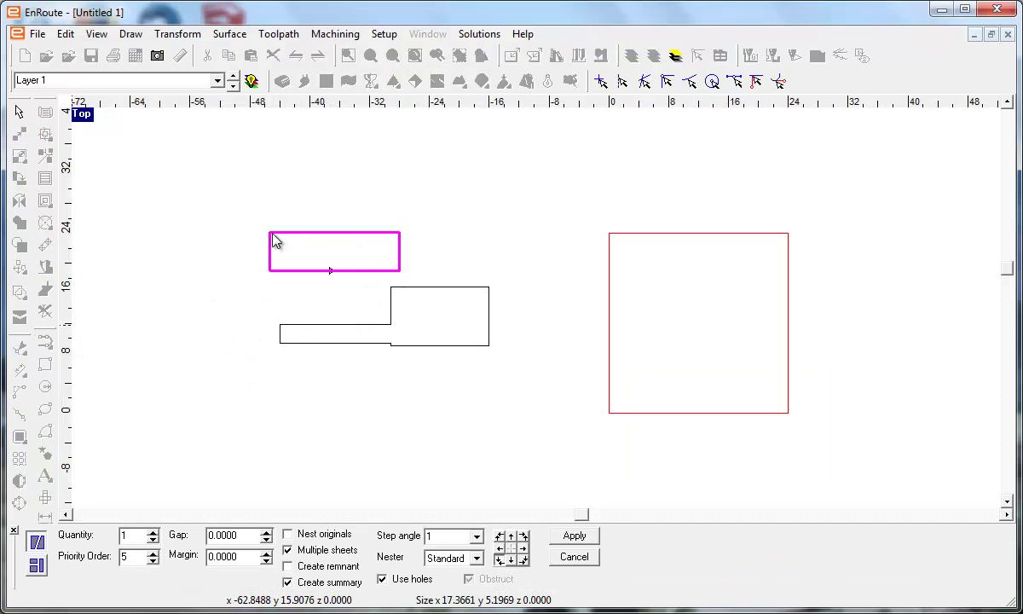
pyautogui.scroll(2, 375, 268)
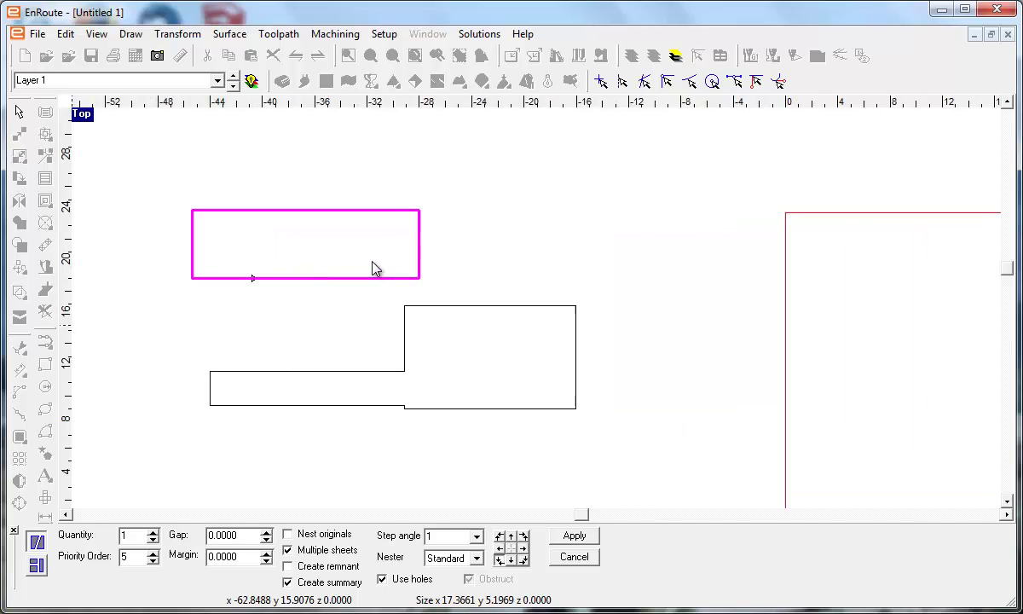
pyautogui.scroll(-1, 373, 267)
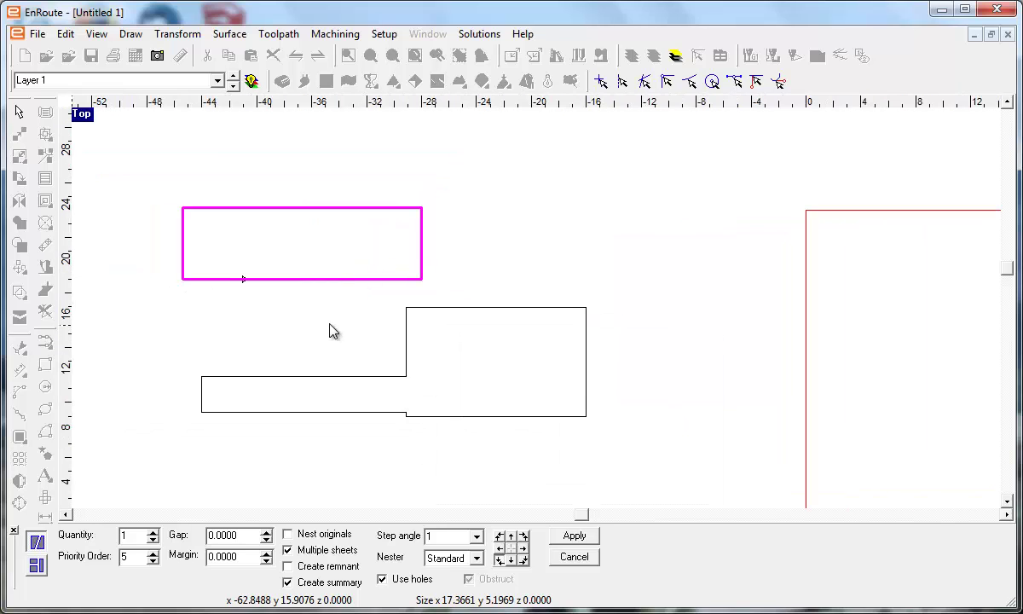
pyautogui.click(276, 327)
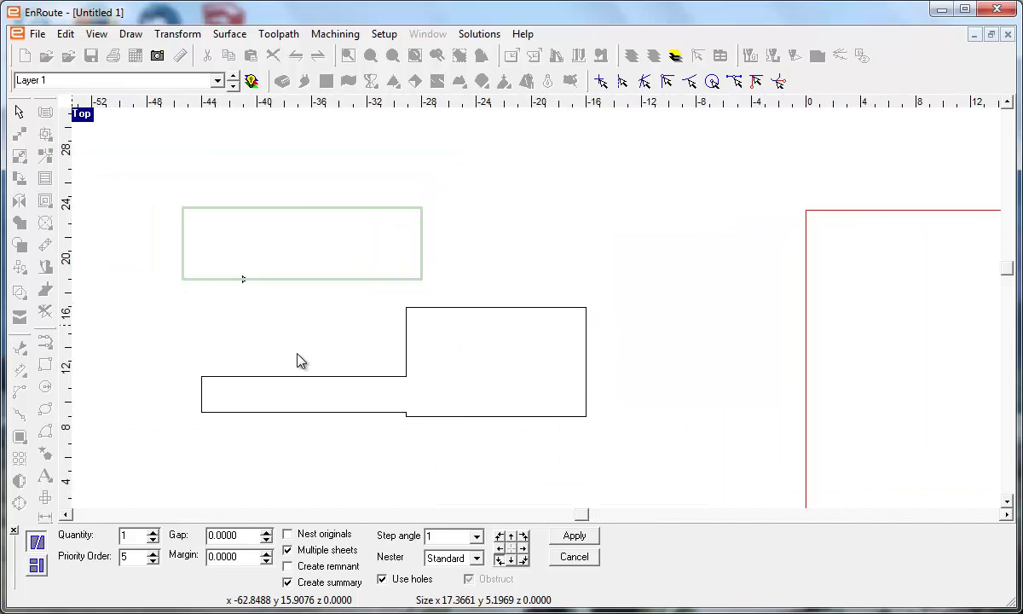
pyautogui.click(571, 558)
pyautogui.click(482, 523)
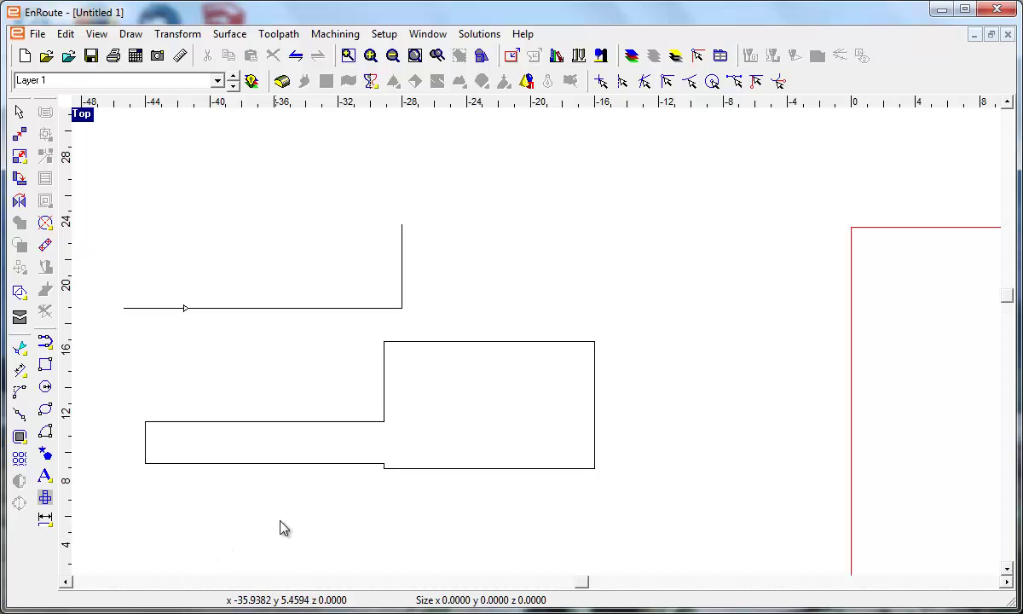
pyautogui.moveTo(290, 308); pyautogui.dragTo(430, 462)
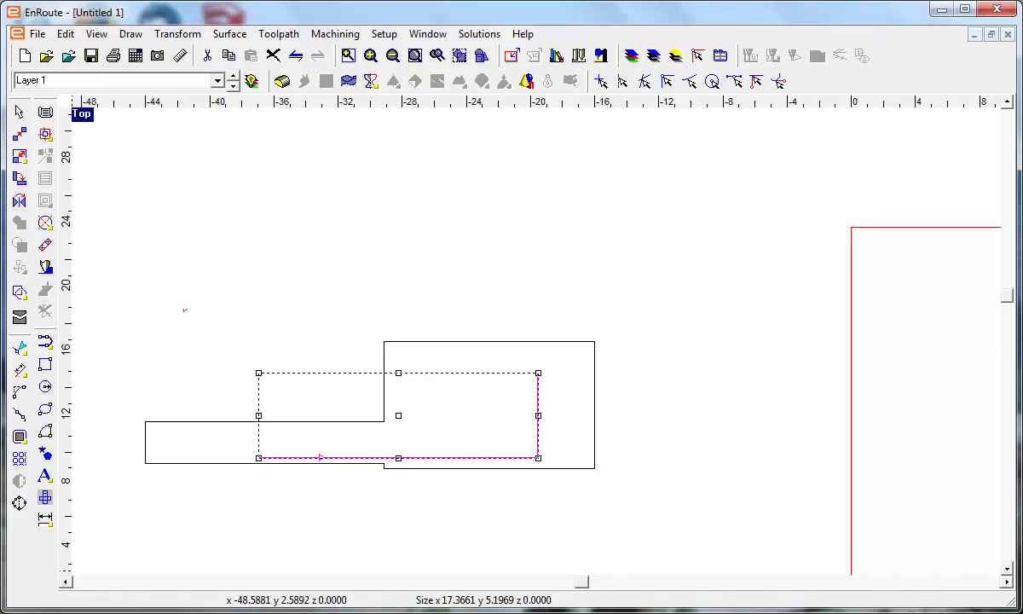
# Launch WordPad from the Start menu's All Programs > Accessories folder.
pyautogui.press('super')
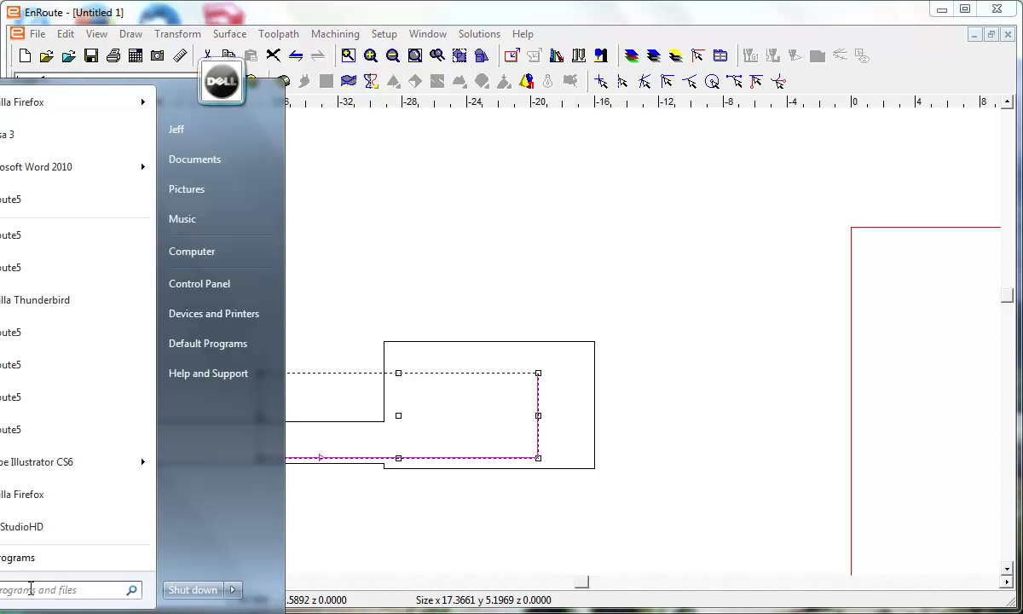
pyautogui.click(56, 560)
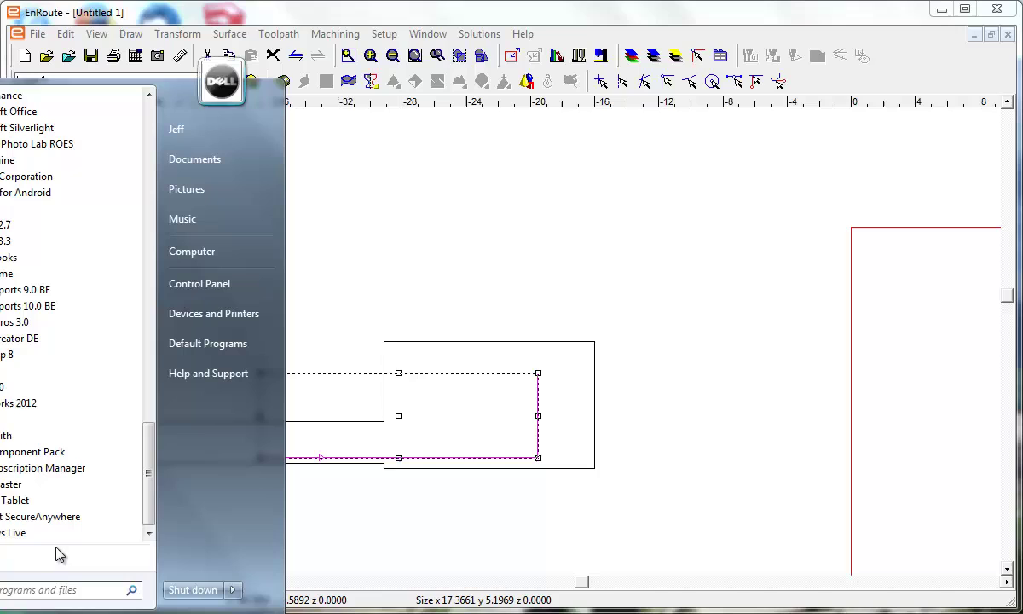
pyautogui.scroll(8, 74, 477)
pyautogui.scroll(10, 73, 476)
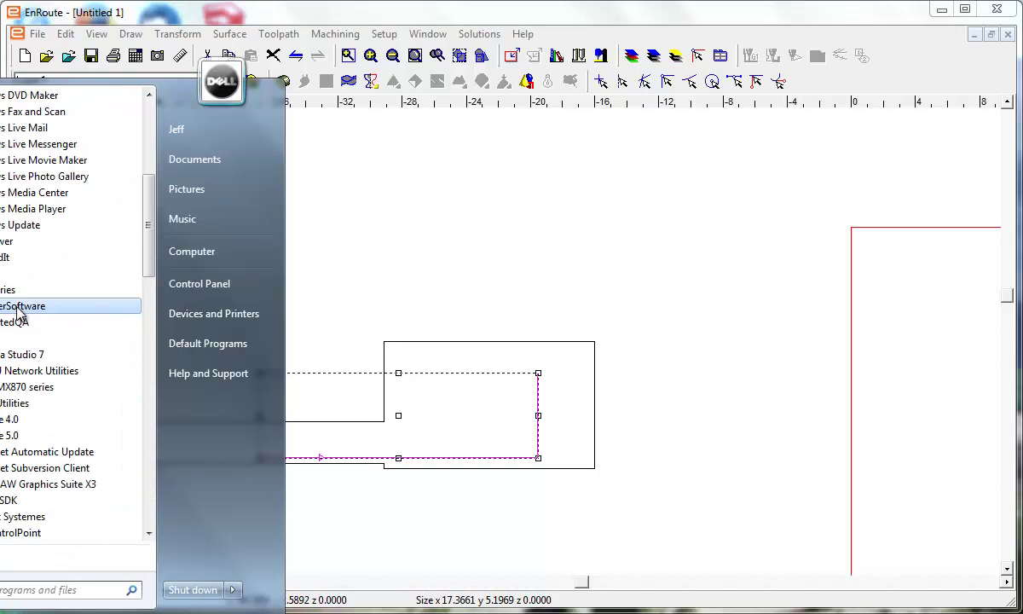
pyautogui.click(17, 290)
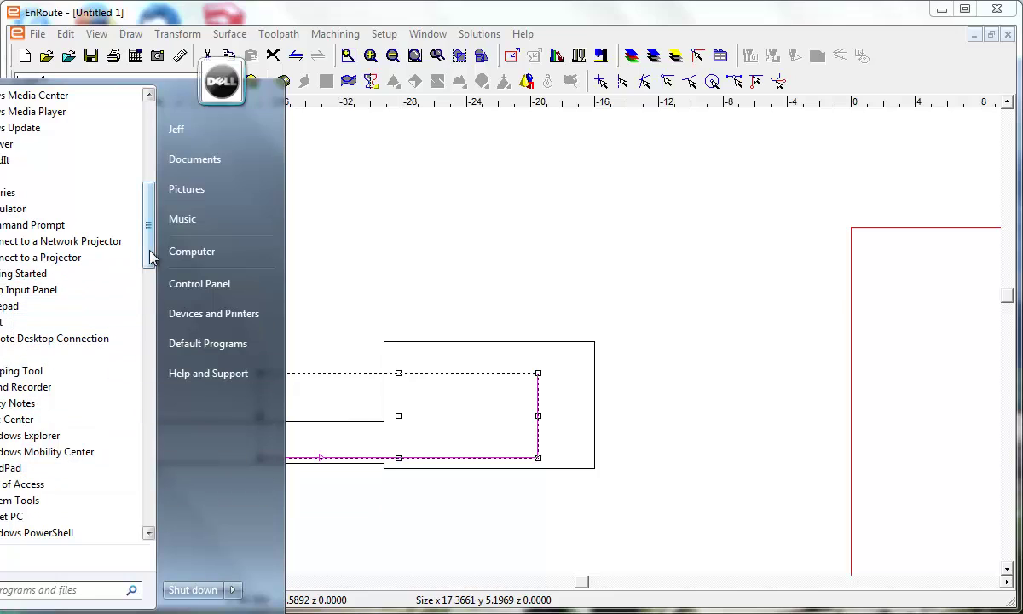
pyautogui.moveTo(151, 256); pyautogui.dragTo(151, 271)
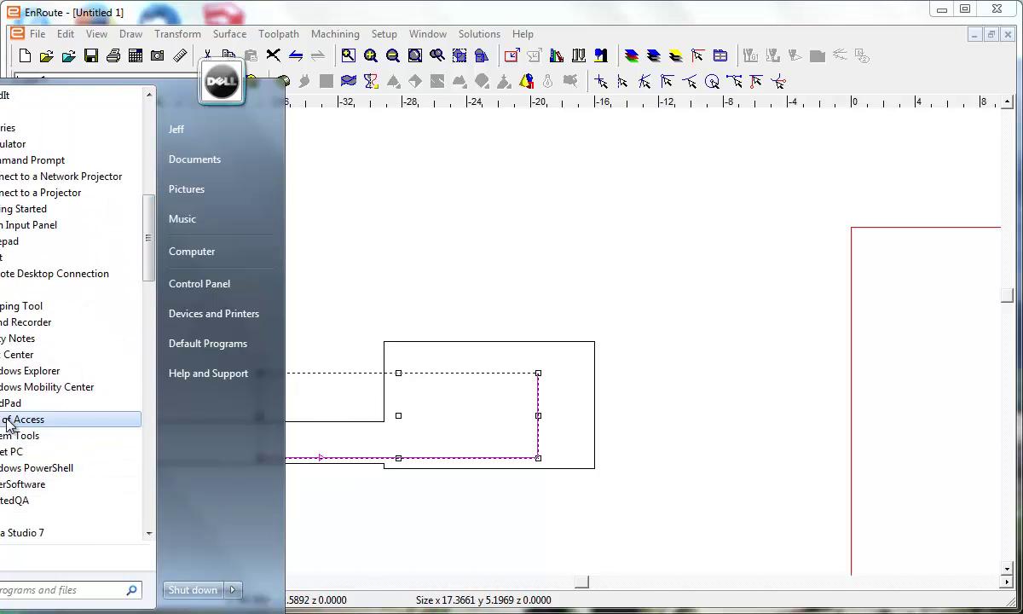
pyautogui.click(12, 406)
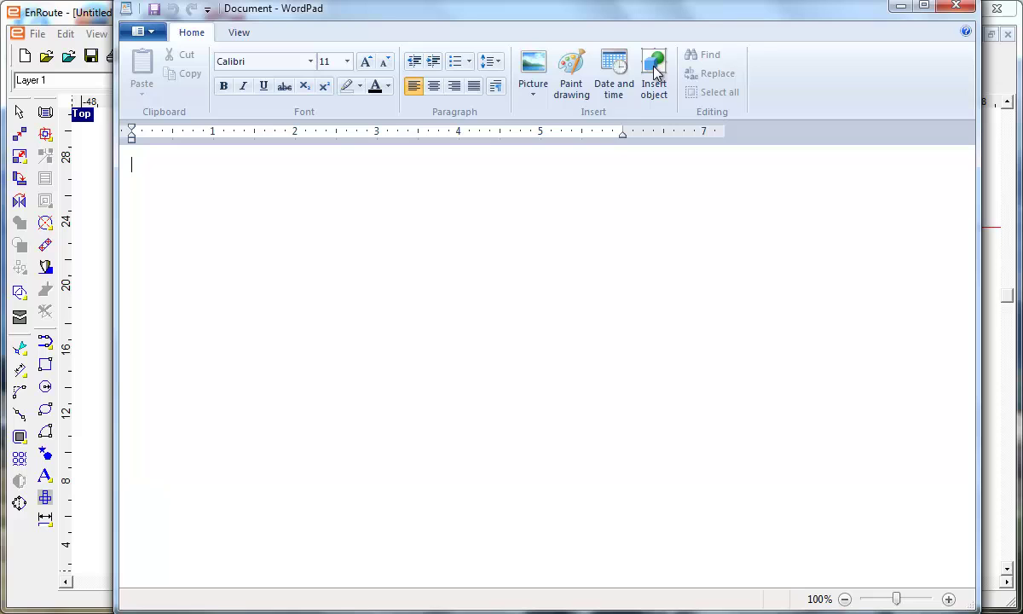
# Open EnRoutePreferences.xml from WordPad's recent documents.
pyautogui.click(147, 36)
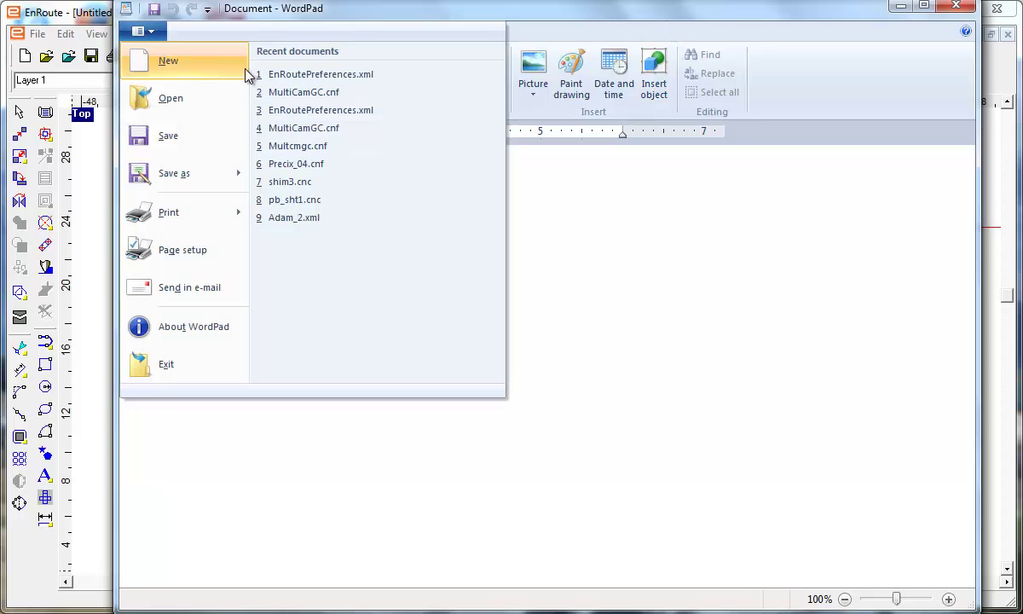
pyautogui.click(273, 71)
pyautogui.scroll(-3, 243, 371)
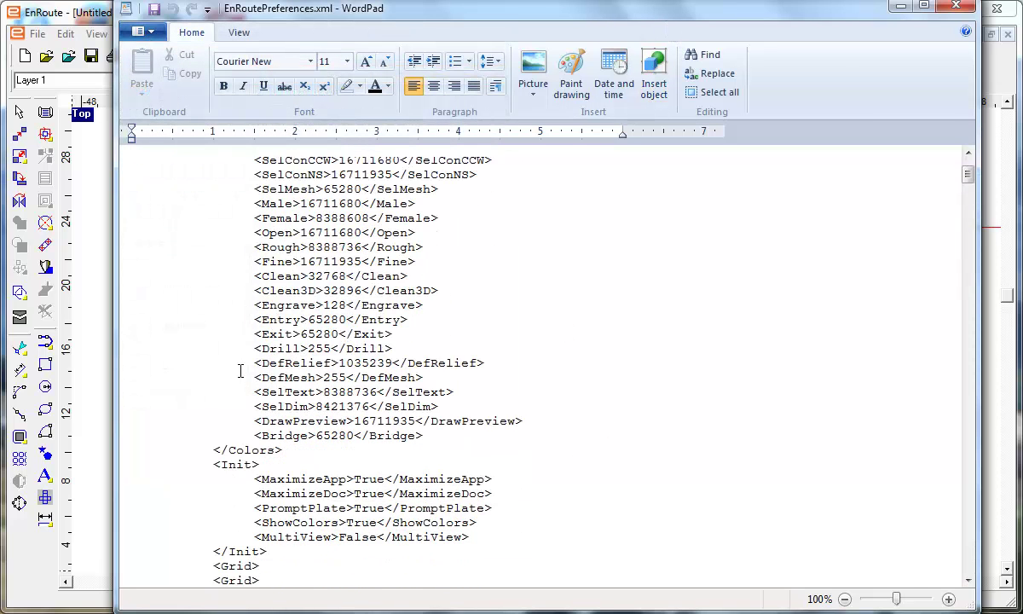
# Search for 'nesting' and scroll to the NestOpenContours entry, currently set to 1.
pyautogui.hotkey('ctrl', 'f')
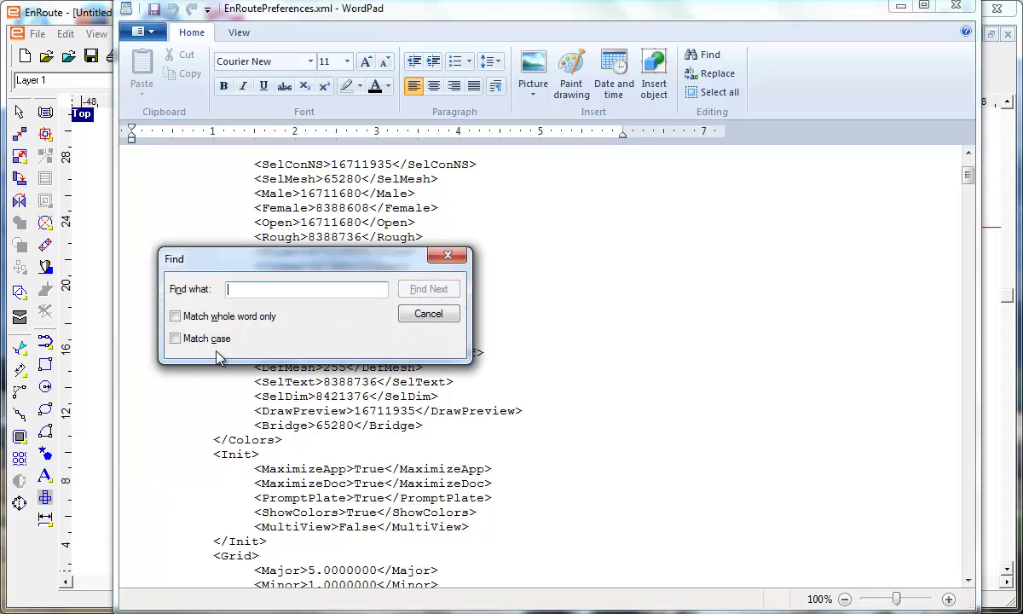
pyautogui.write('nesting')
pyautogui.press('Return')
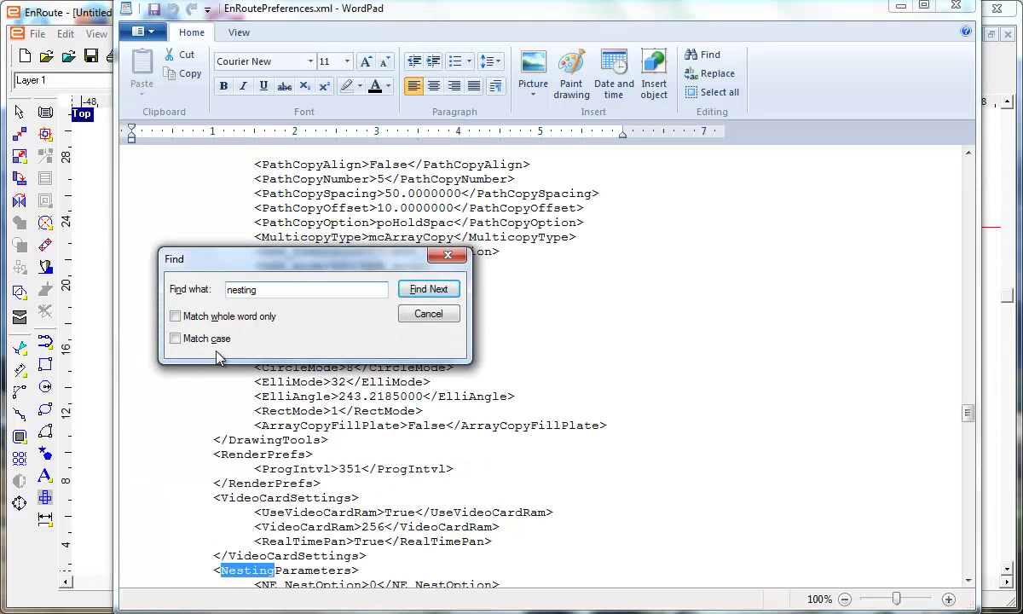
pyautogui.click(447, 256)
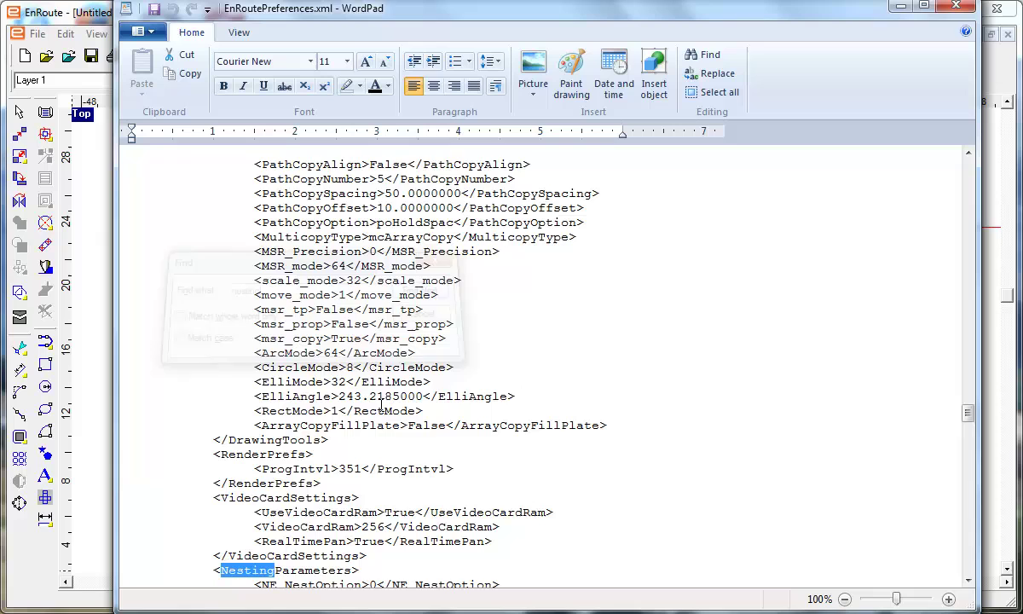
pyautogui.scroll(-4, 342, 422)
pyautogui.scroll(-3, 357, 434)
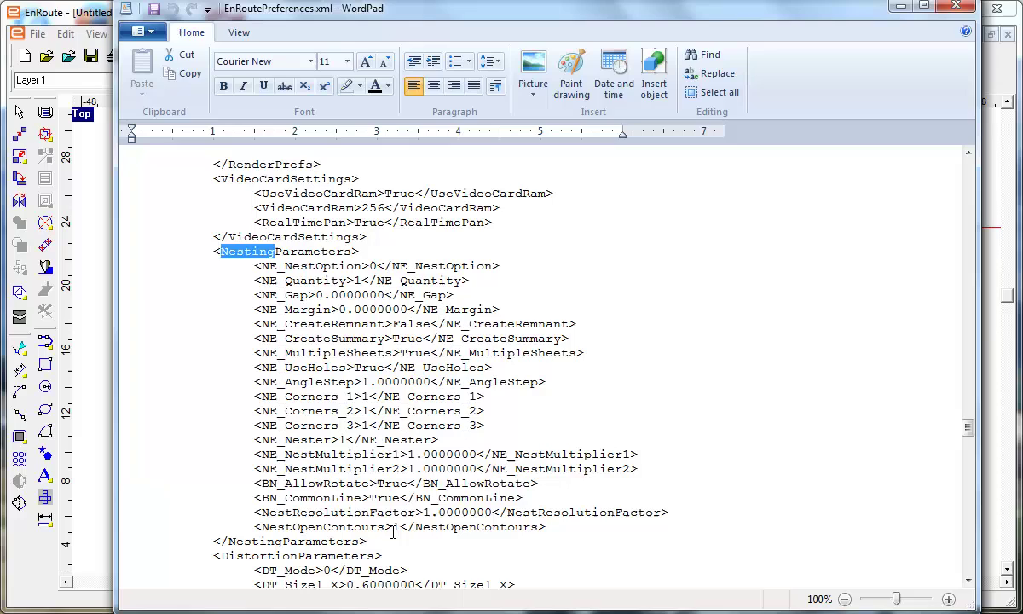
# Change the NestOpenContours value from 1 to 2.
pyautogui.click(396, 528)
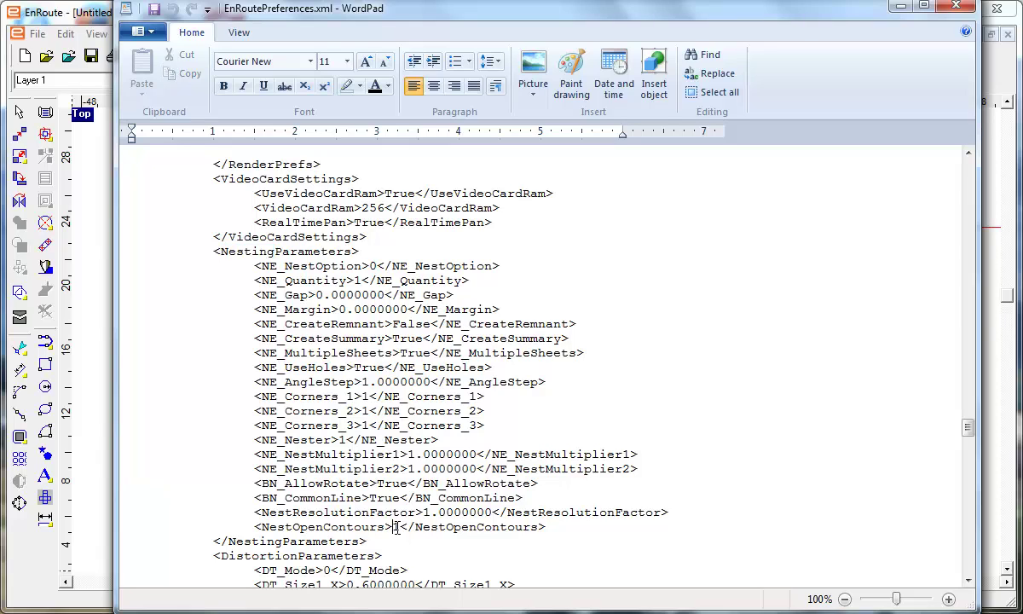
pyautogui.hotkey('shift', 'Right')
pyautogui.write('2')
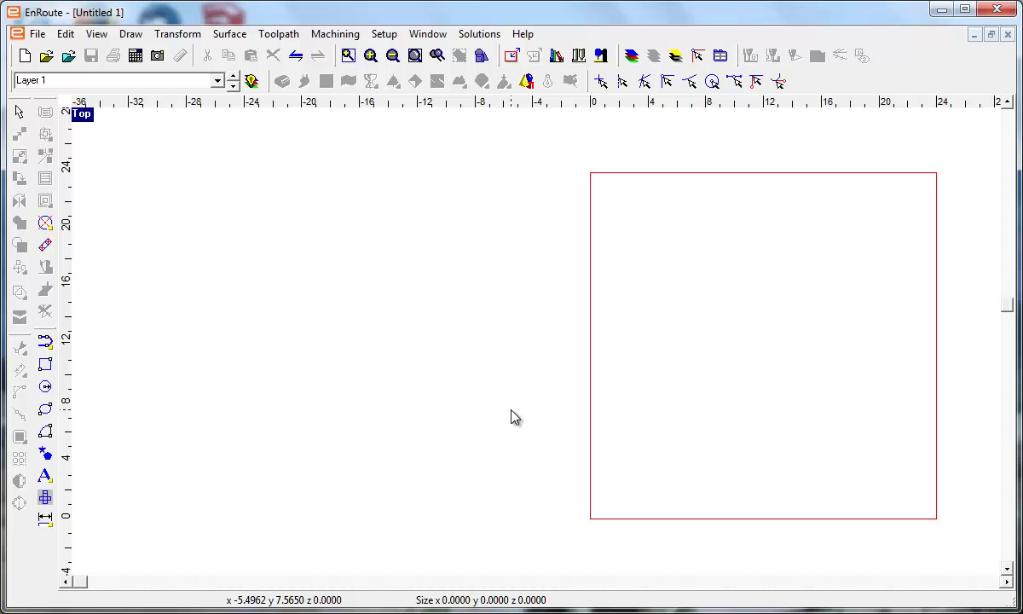
# Draw a five-point open zigzag polyline left of the red sheet with the Polyarc tool.
pyautogui.click(44, 344)
pyautogui.click(482, 193)
pyautogui.click(389, 272)
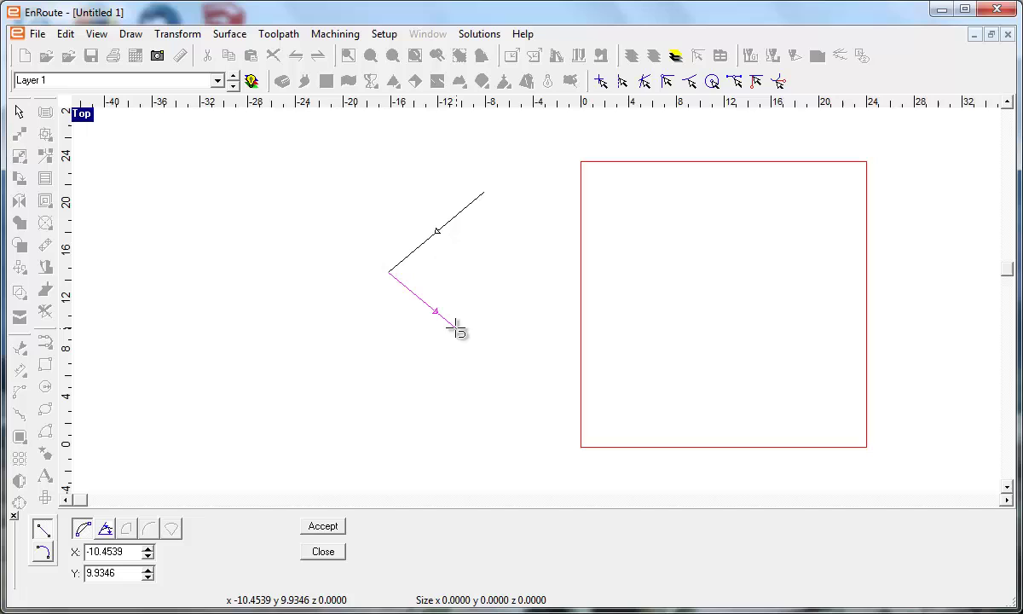
pyautogui.click(456, 330)
pyautogui.click(395, 358)
pyautogui.click(466, 427)
pyautogui.rightClick(463, 428)
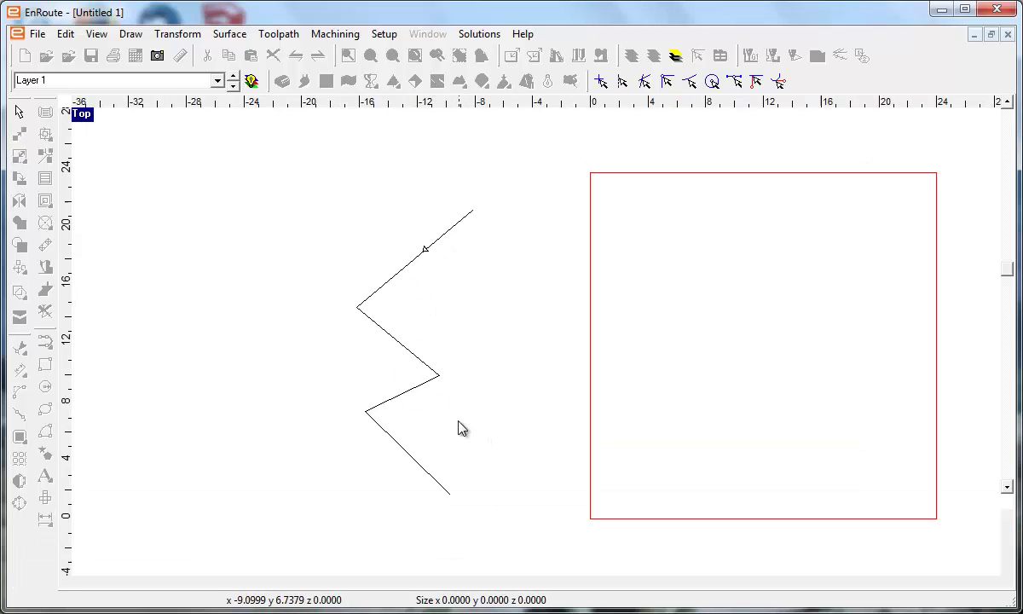
# Select the zigzag and open its nesting options, zooming in to inspect the thin offset outline.
pyautogui.click(400, 397)
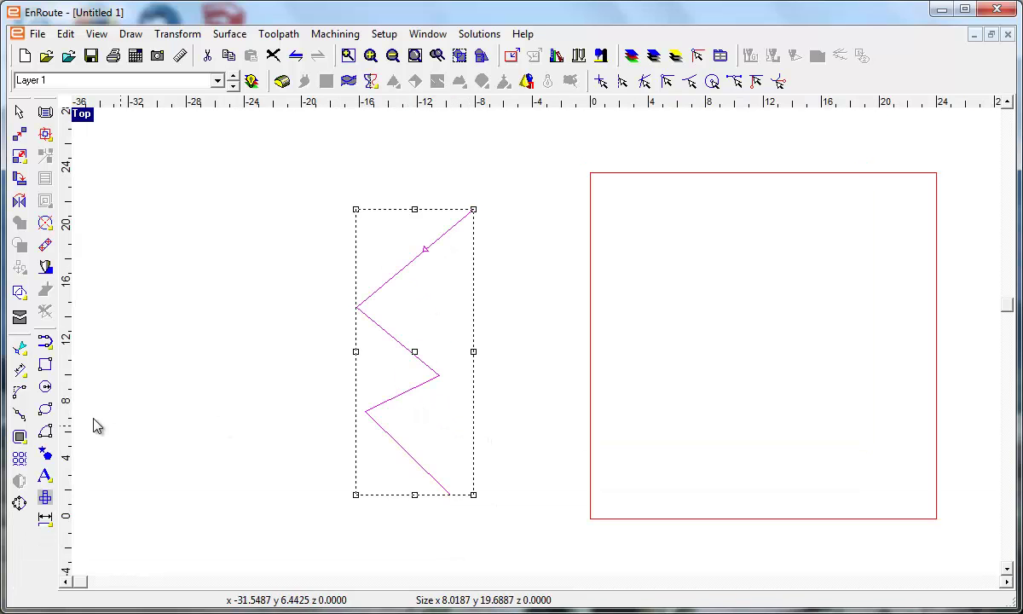
pyautogui.click(19, 319)
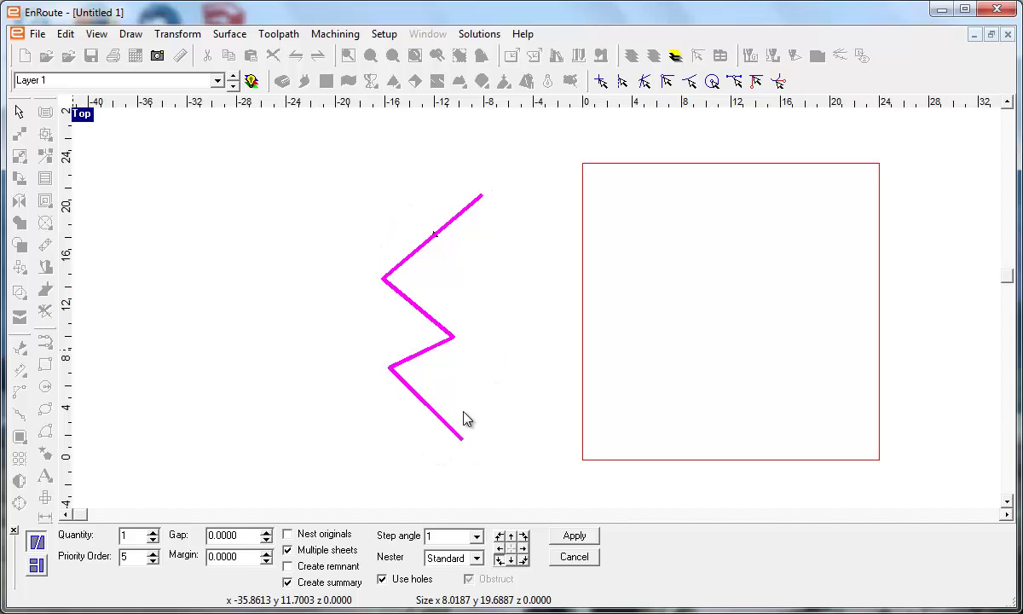
pyautogui.scroll(3, 433, 363)
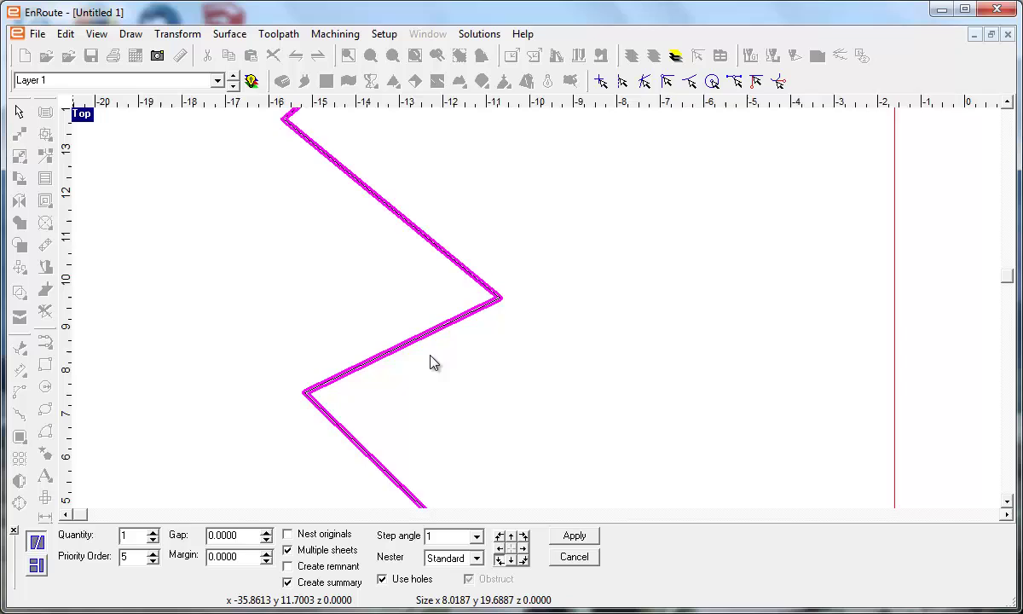
pyautogui.scroll(3, 427, 354)
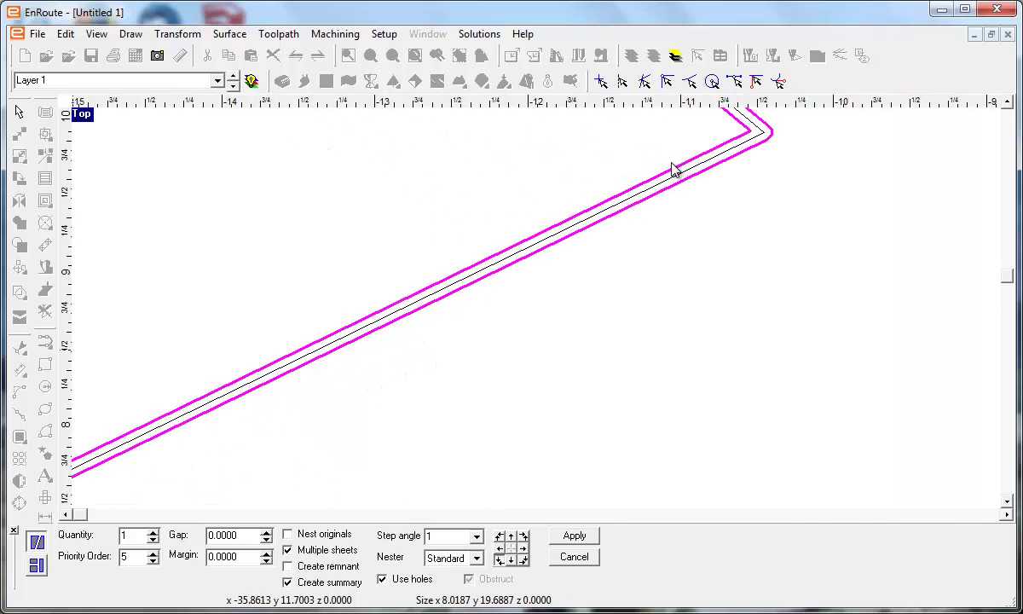
pyautogui.scroll(-3, 299, 370)
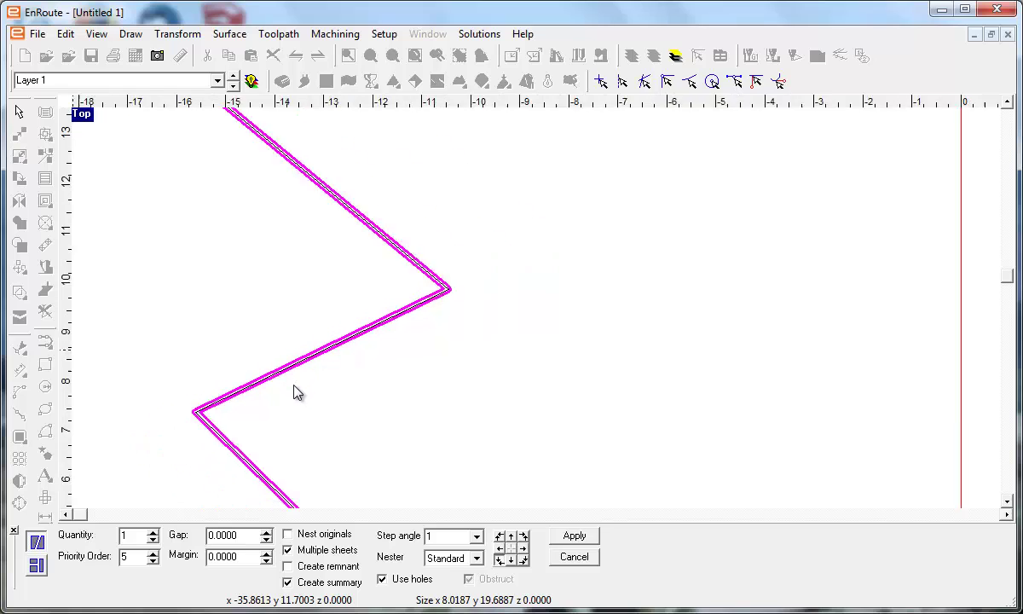
pyautogui.scroll(-2, 296, 394)
pyautogui.scroll(-1, 326, 432)
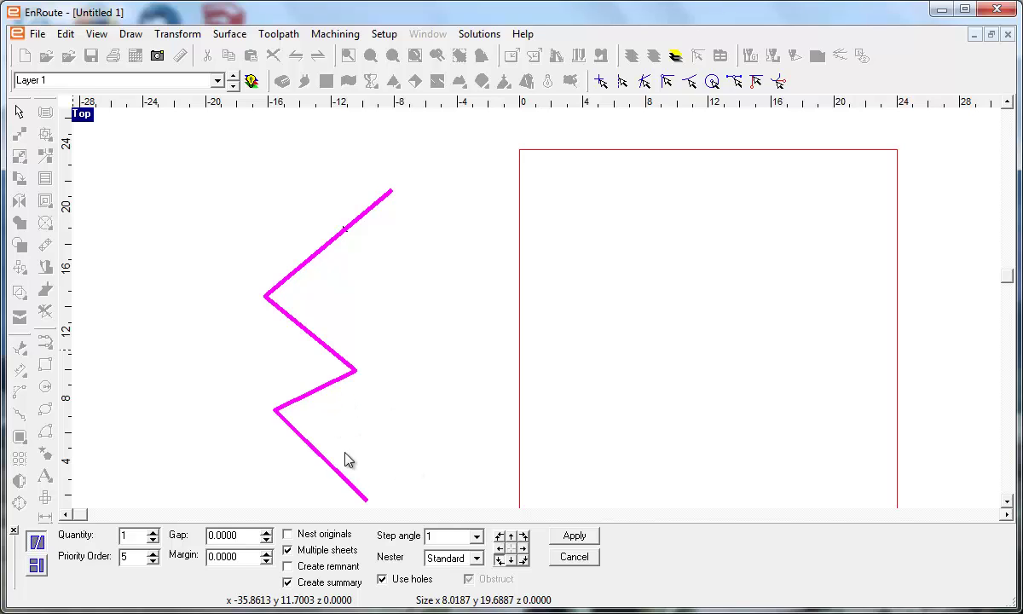
# Close the nesting options without nesting and delete the zigzag.
pyautogui.click(574, 556)
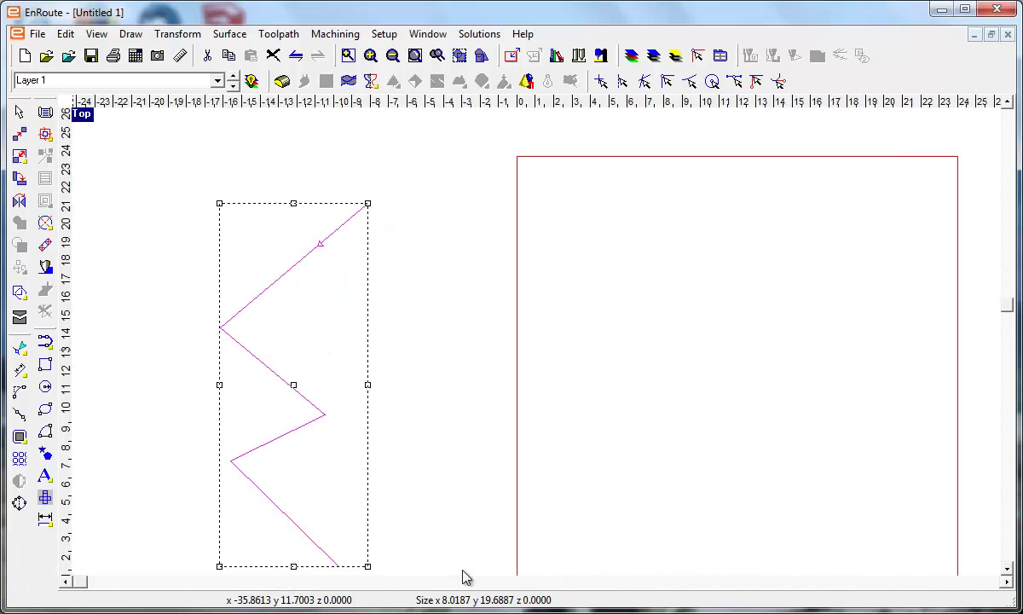
pyautogui.moveTo(323, 499); pyautogui.dragTo(494, 457, button='middle')
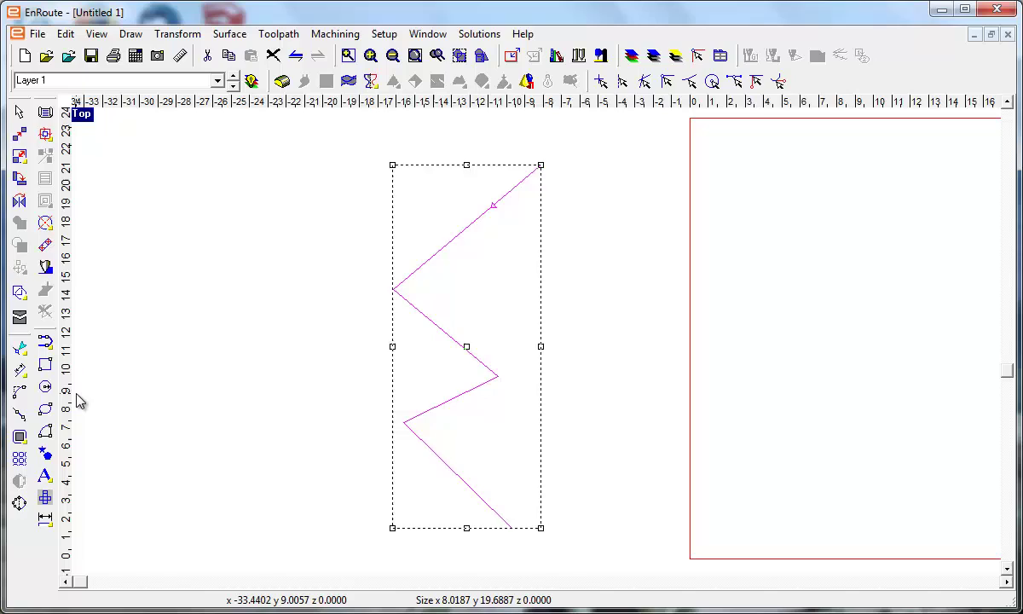
pyautogui.press('Delete')
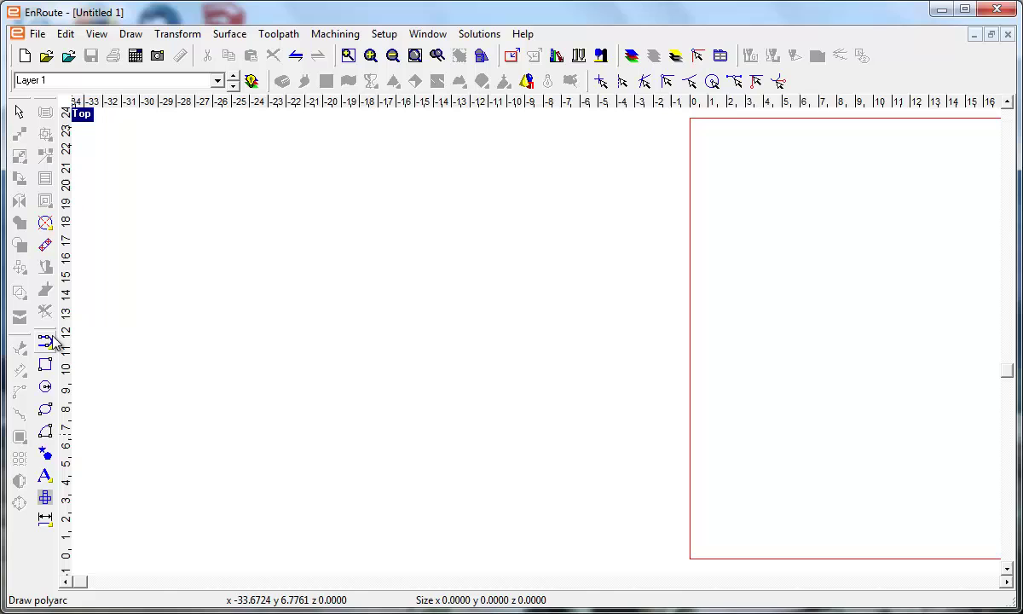
# Draw a wide rectangle and a tall overlapping rectangle, then weld them into one L-shape.
pyautogui.click(45, 365)
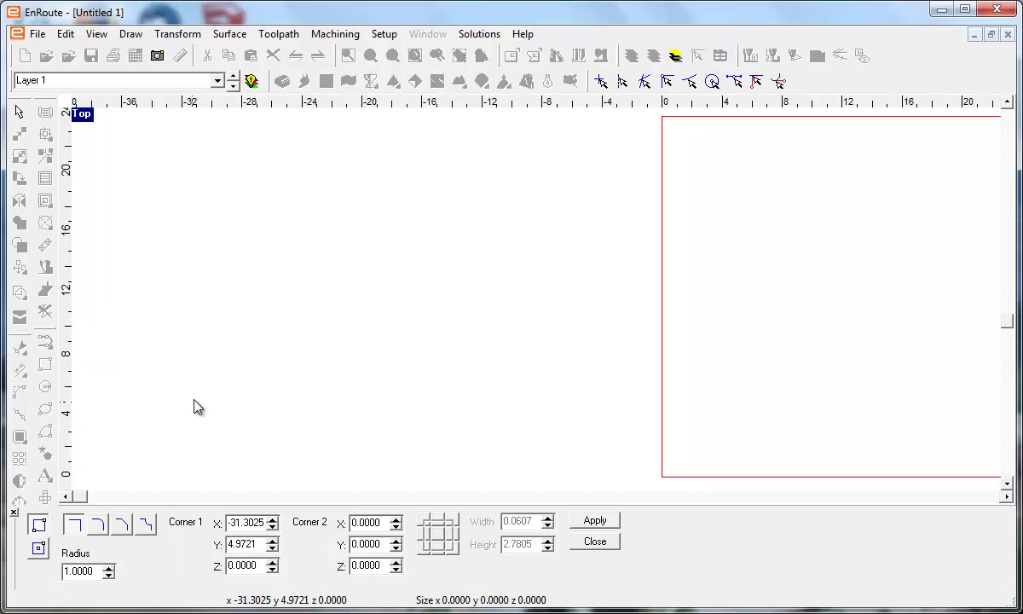
pyautogui.moveTo(225, 409); pyautogui.dragTo(262, 405)
pyautogui.moveTo(398, 372); pyautogui.dragTo(551, 309)
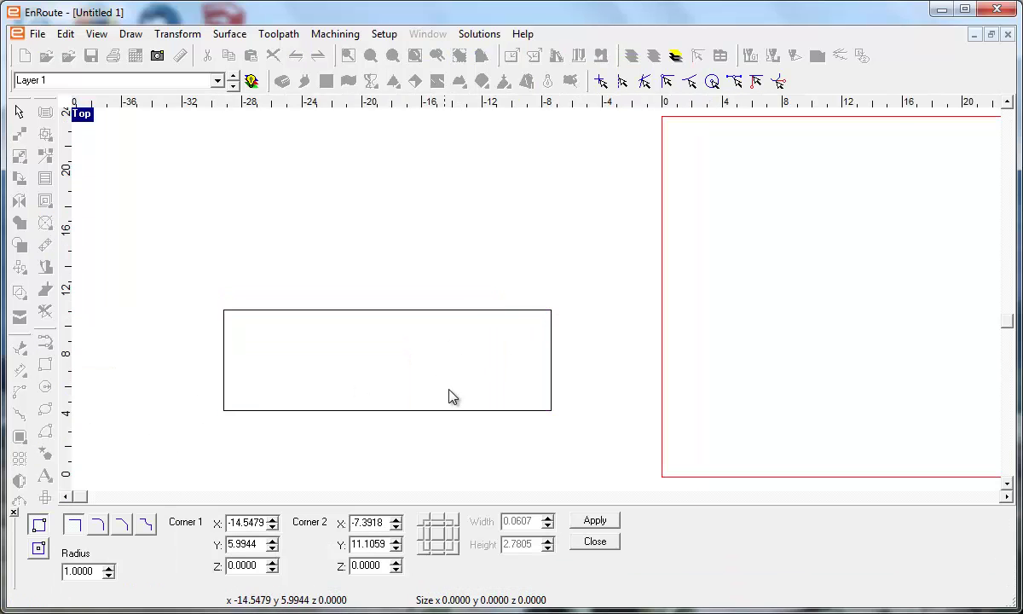
pyautogui.moveTo(450, 389); pyautogui.dragTo(550, 170)
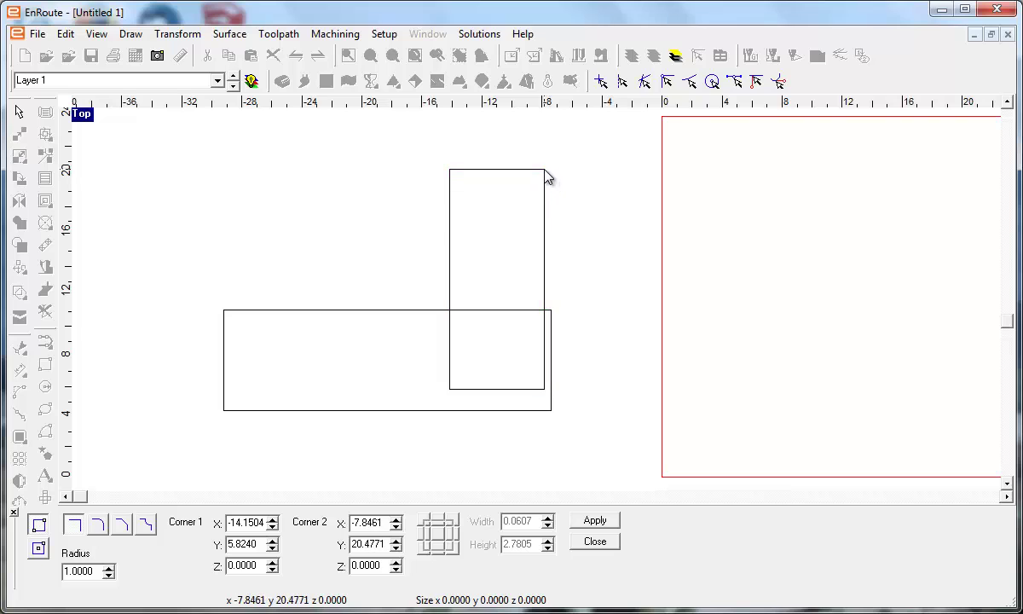
pyautogui.press('Escape')
pyautogui.moveTo(101, 154); pyautogui.dragTo(583, 532)
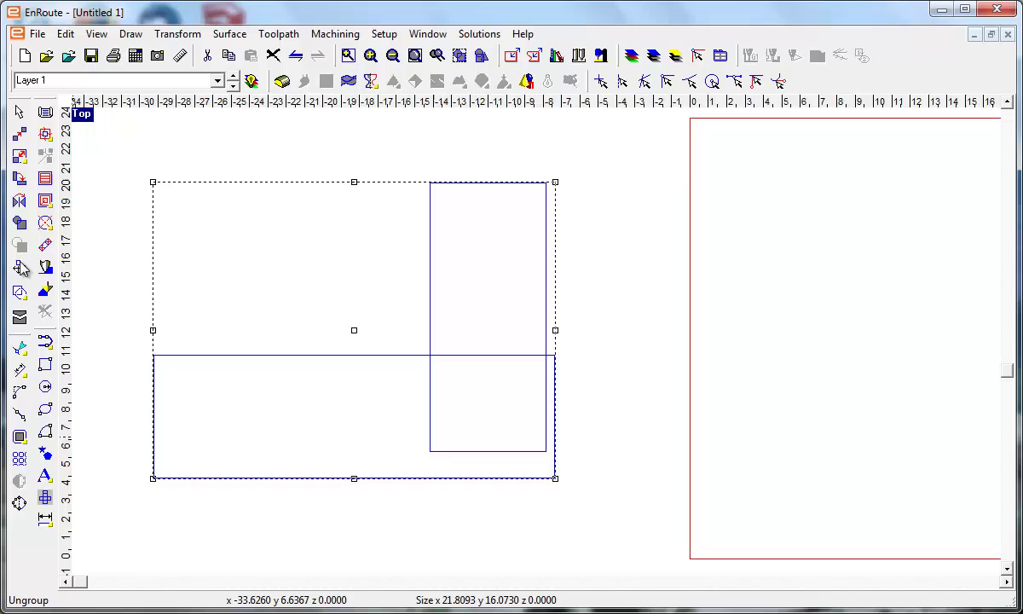
pyautogui.click(19, 291)
pyautogui.click(269, 461)
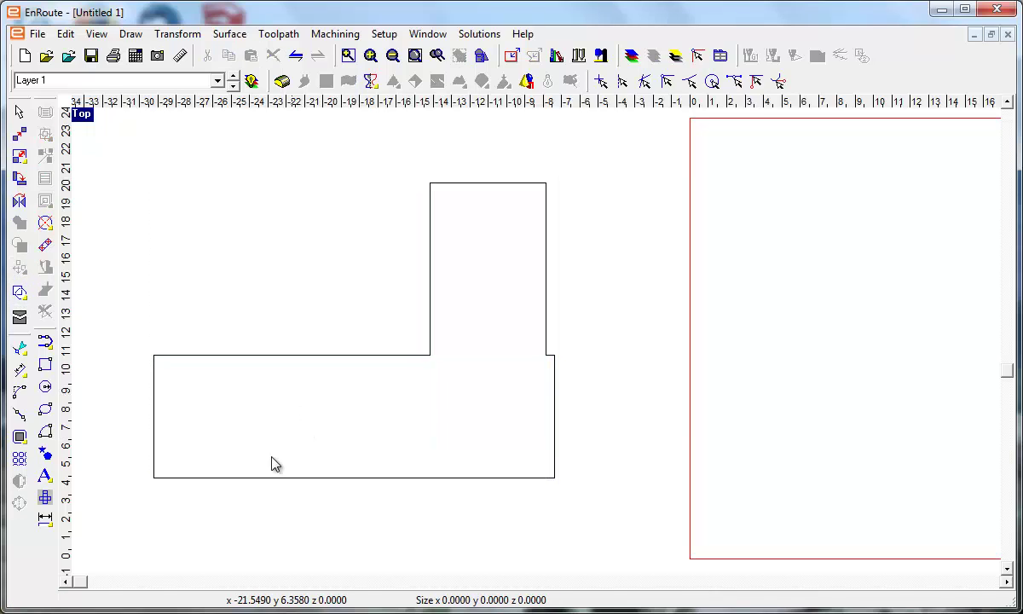
# Draw a three-point open groove polyline from left of the L-shape, along its bar, up past the top.
pyautogui.click(44, 343)
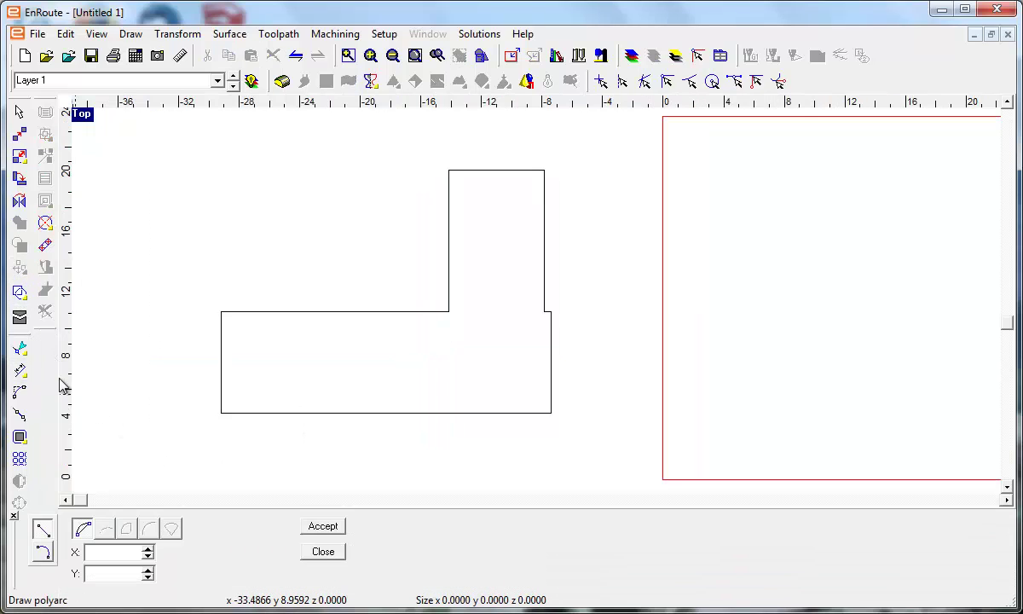
pyautogui.click(207, 330)
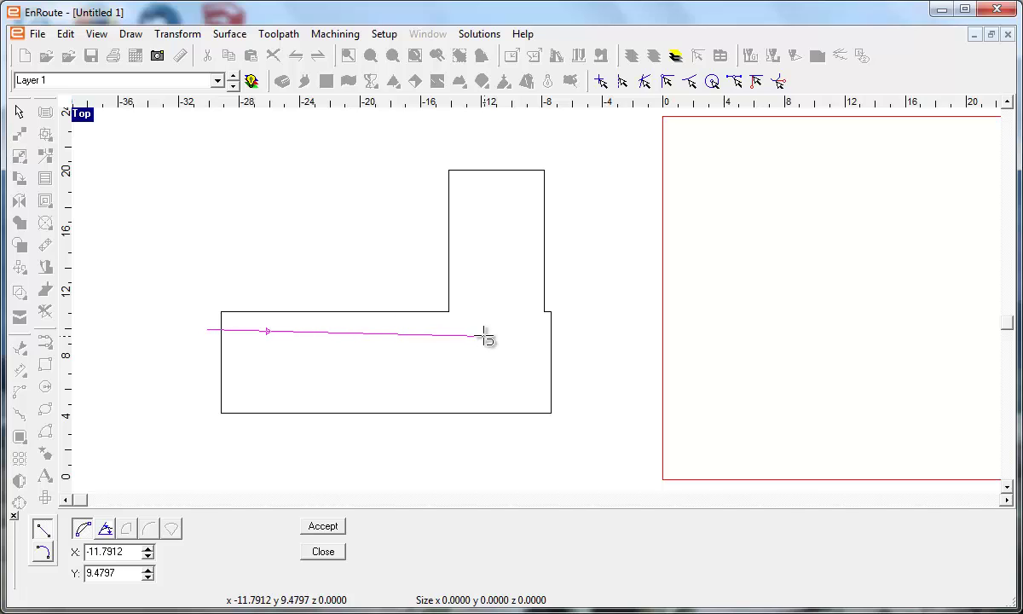
pyautogui.click(533, 327)
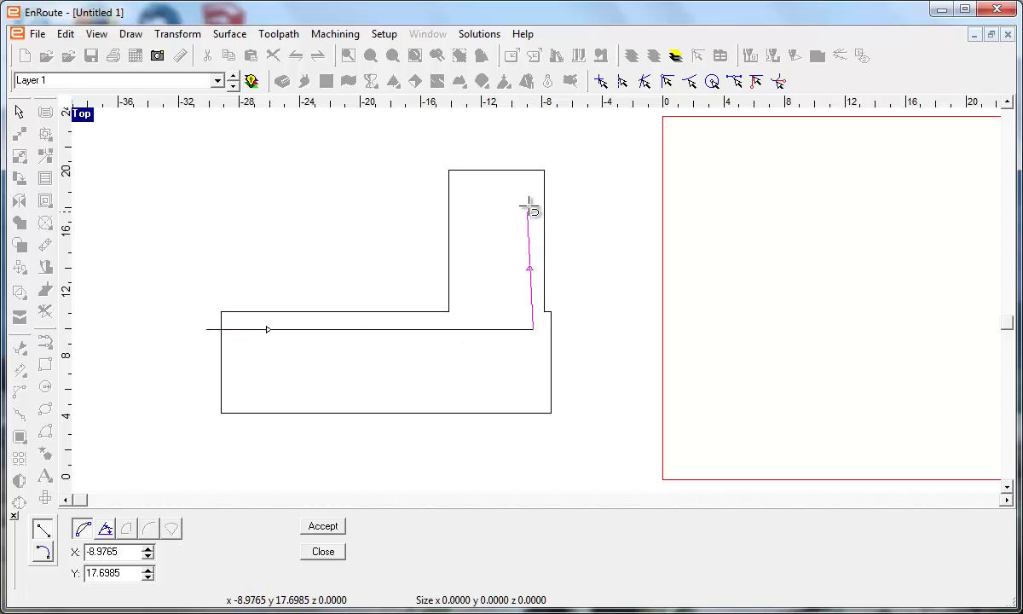
pyautogui.click(533, 163)
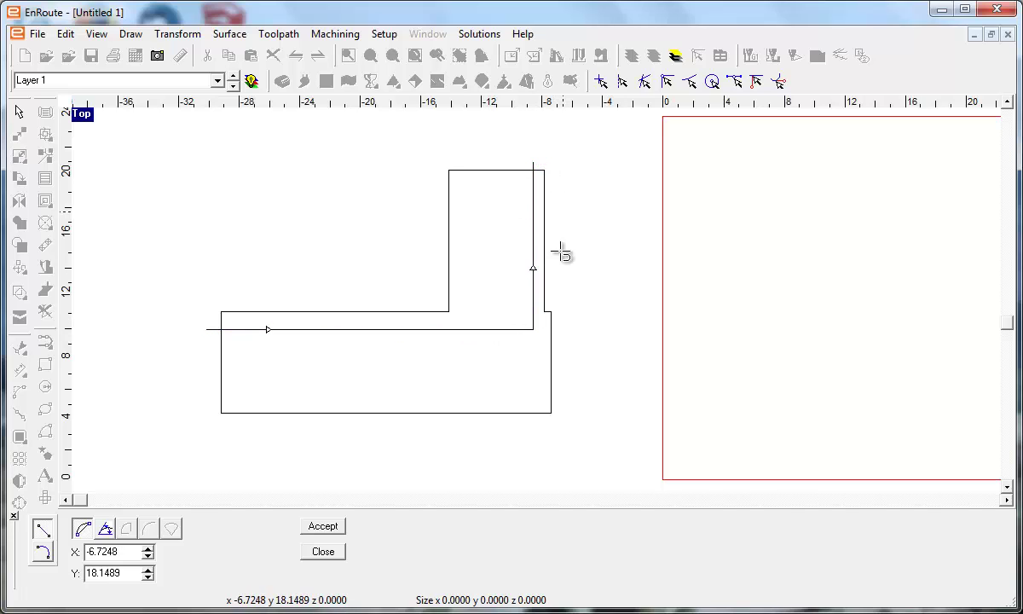
pyautogui.rightClick(510, 320)
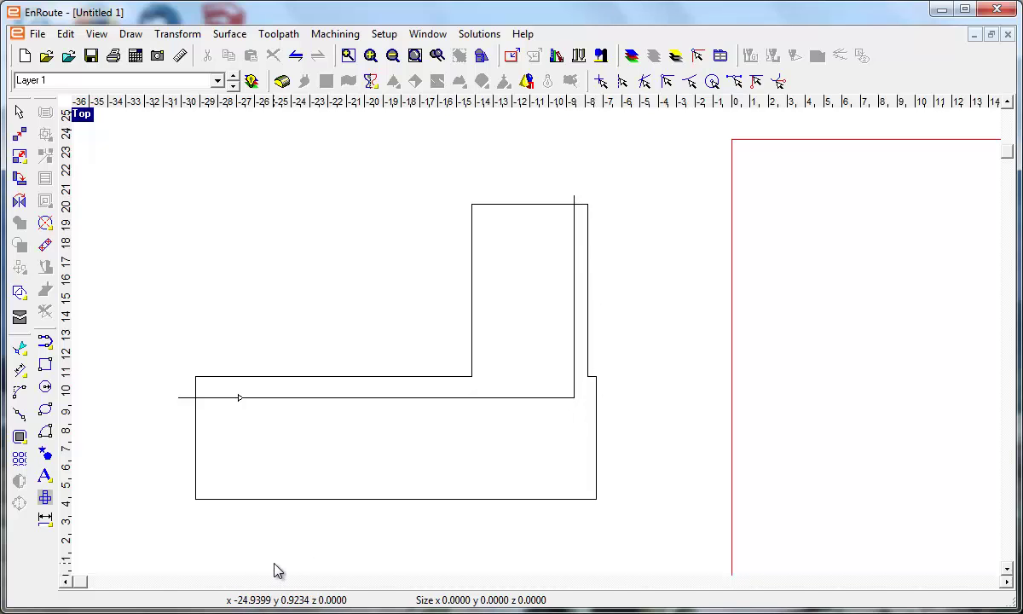
# Select the L-shape with its groove, ungroup them, and open the nesting options for the selection.
pyautogui.moveTo(145, 179)
pyautogui.mouseDown()
pyautogui.moveTo(651, 511)
pyautogui.moveTo(640, 524)
pyautogui.mouseUp()
pyautogui.click(21, 247)
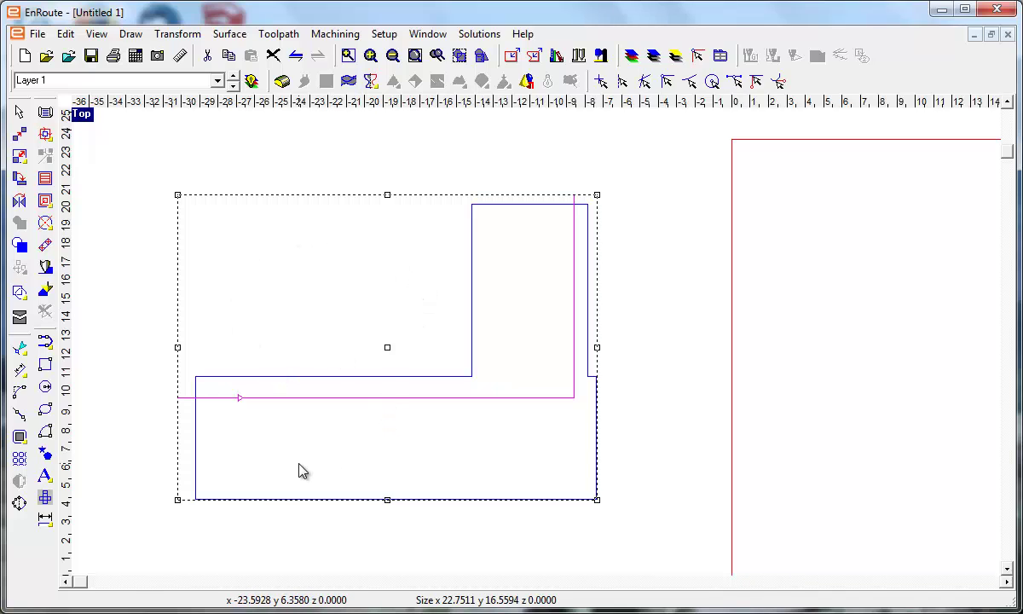
pyautogui.click(19, 316)
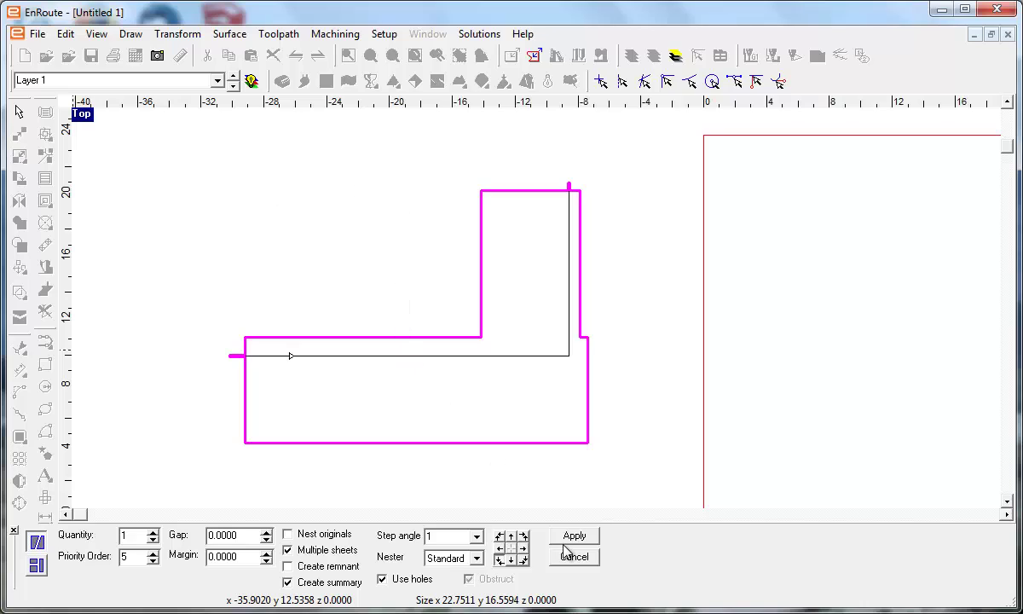
# Set the nest quantity to 2, apply it, and zoom to inspect the nested red sheet.
pyautogui.click(154, 532)
pyautogui.click(153, 532)
pyautogui.click(574, 539)
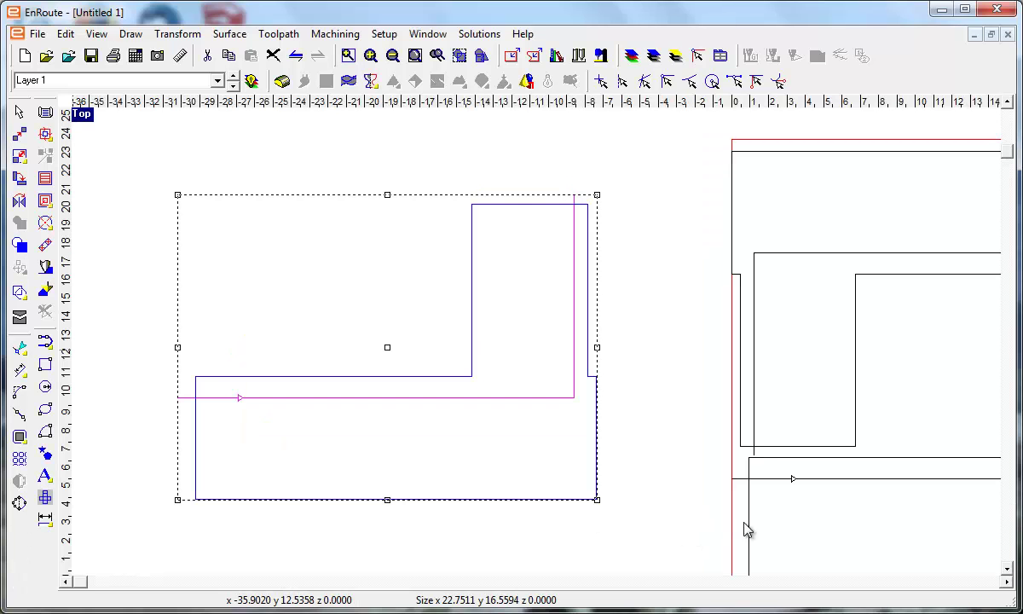
pyautogui.scroll(-2, 845, 516)
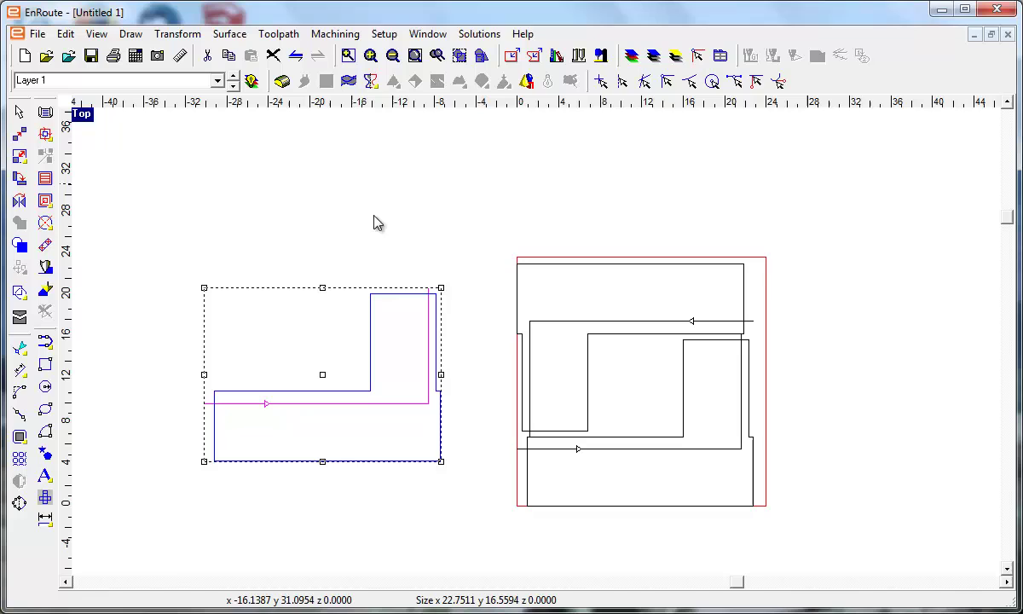
pyautogui.scroll(3, 603, 432)
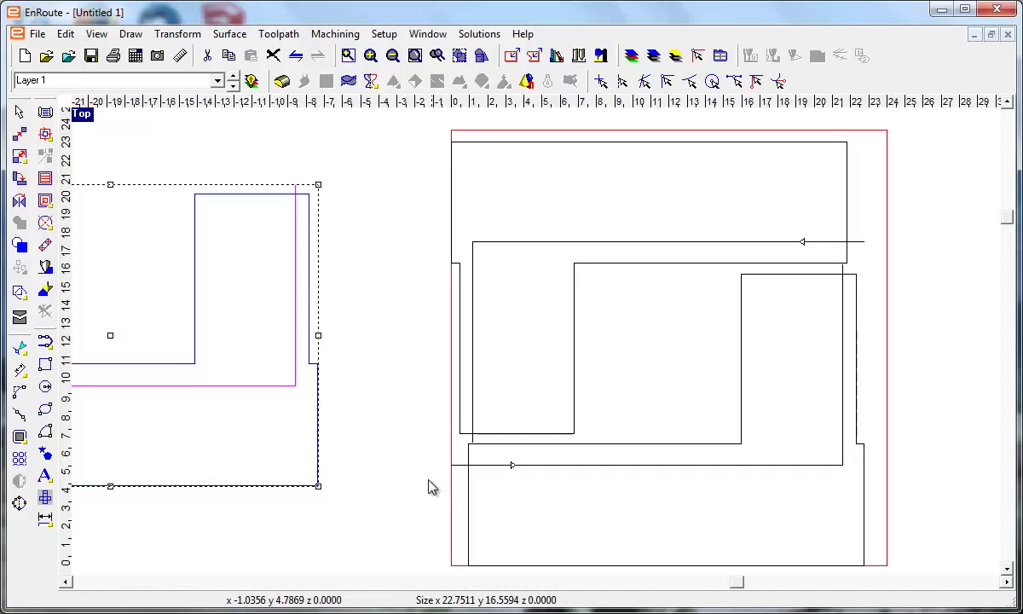
pyautogui.moveTo(430, 483)
pyautogui.mouseDown(button='middle')
pyautogui.moveTo(508, 448)
pyautogui.moveTo(535, 460)
pyautogui.mouseUp(button='middle')
pyautogui.scroll(-1, 512, 465)
pyautogui.moveTo(441, 467); pyautogui.dragTo(482, 482, button='middle')
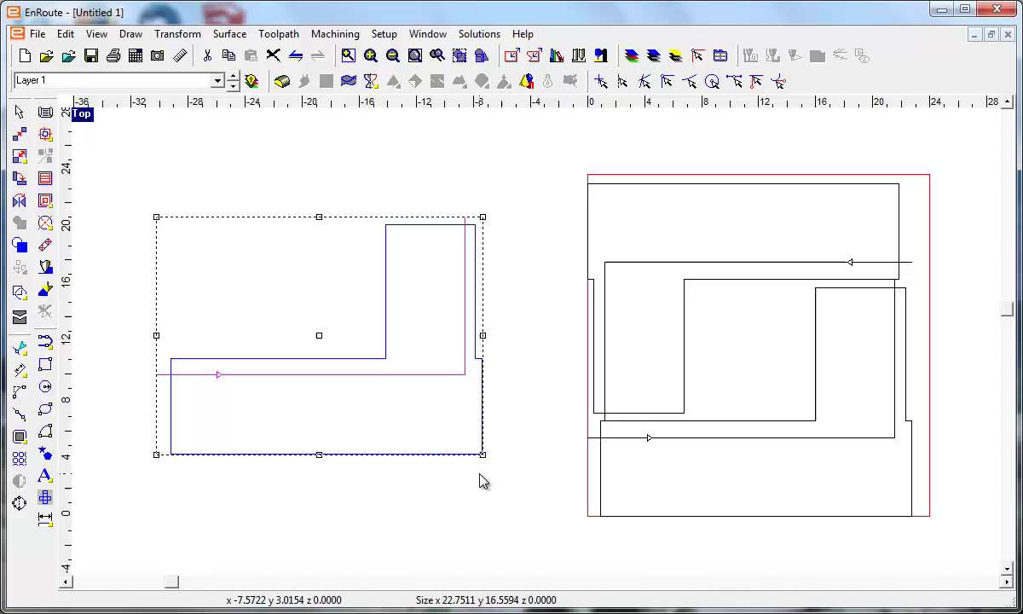